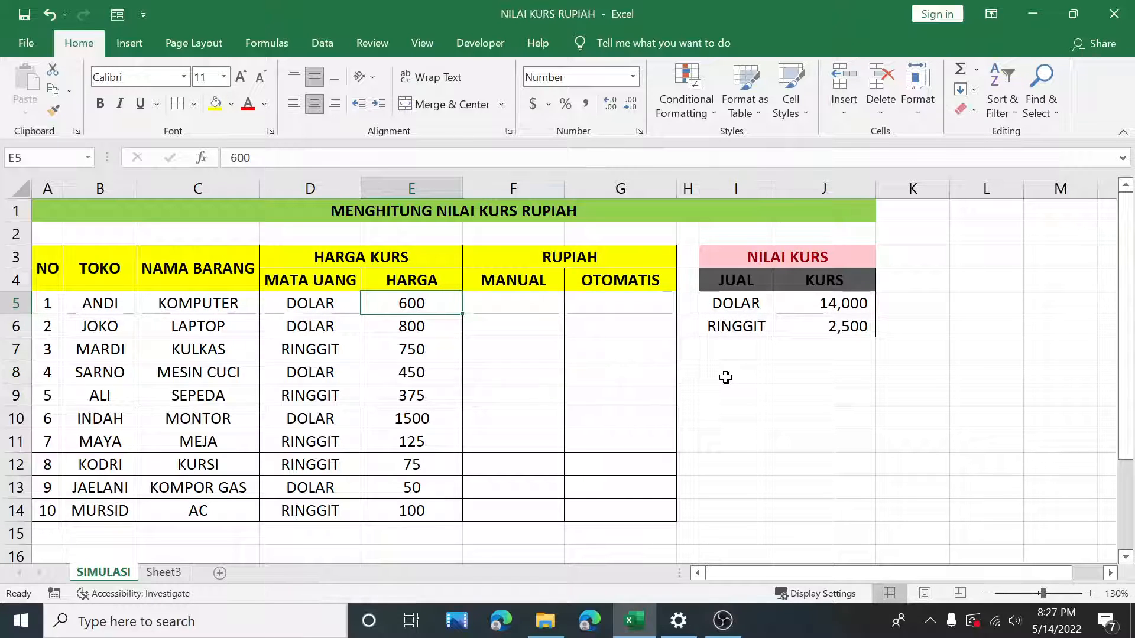
Step: Examine the NILAI KURS exchange-rate table listing the DOLAR and RINGGIT rates
click(756, 305)
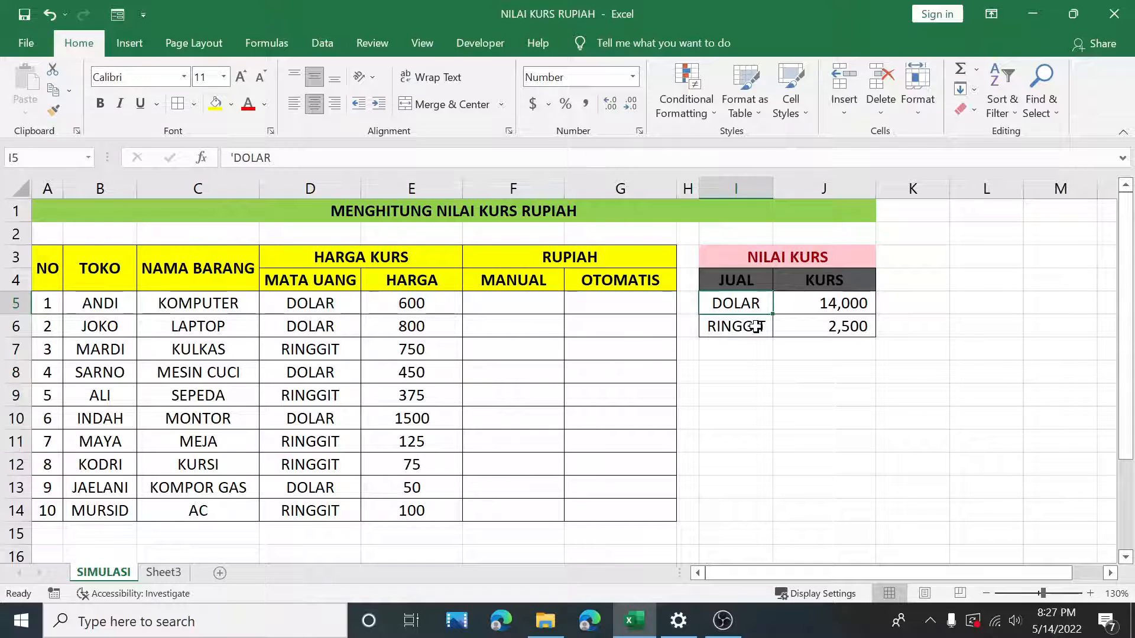
click(754, 326)
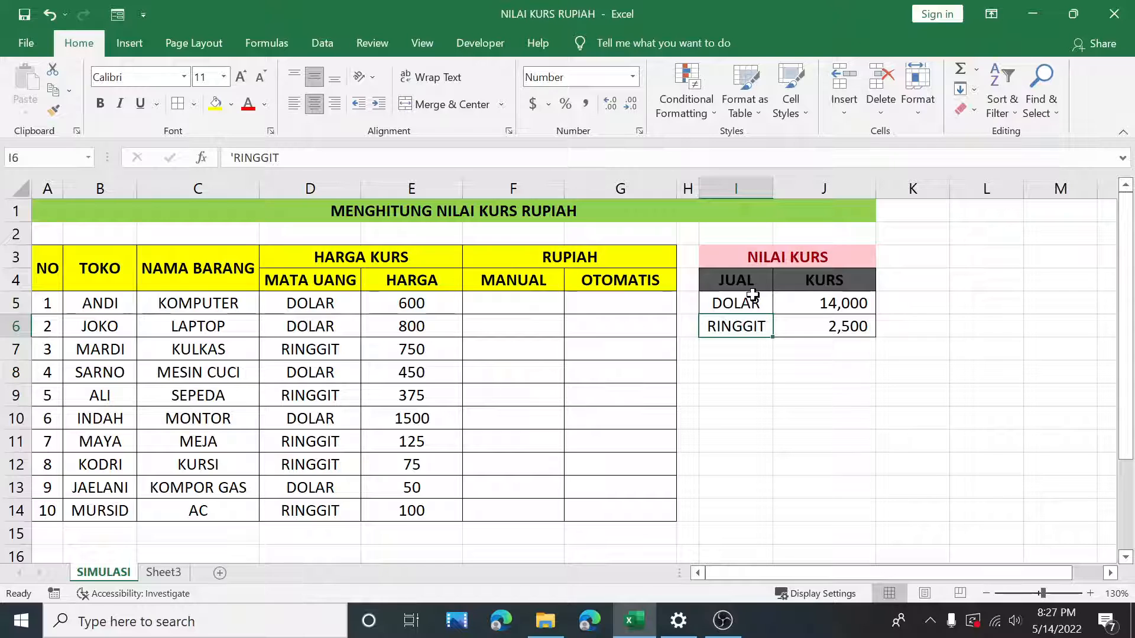
click(748, 305)
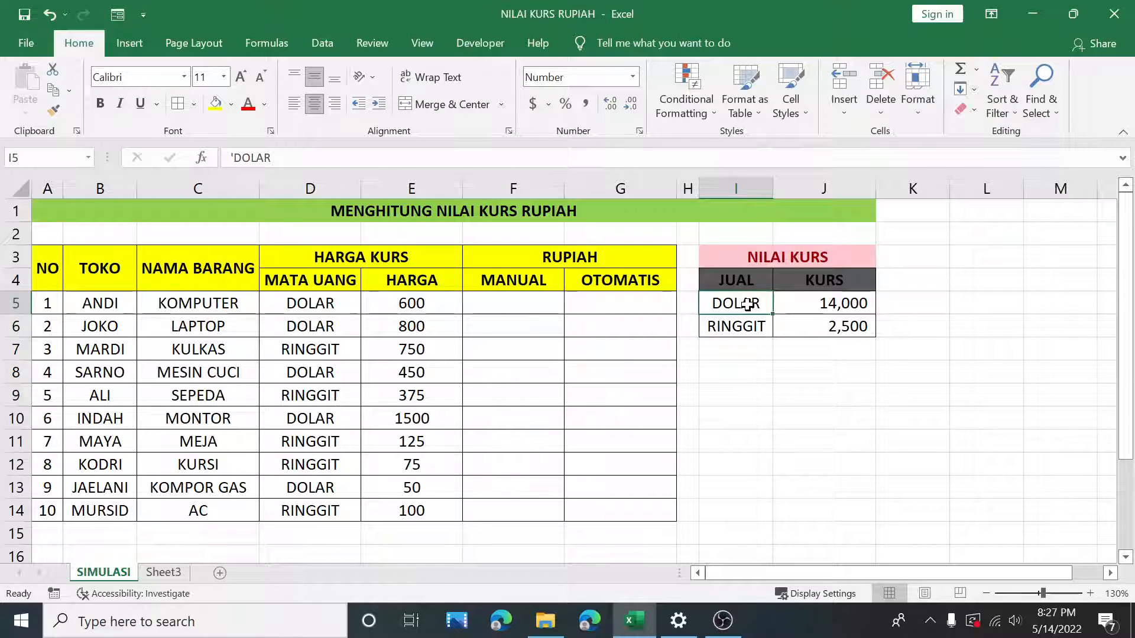
click(848, 306)
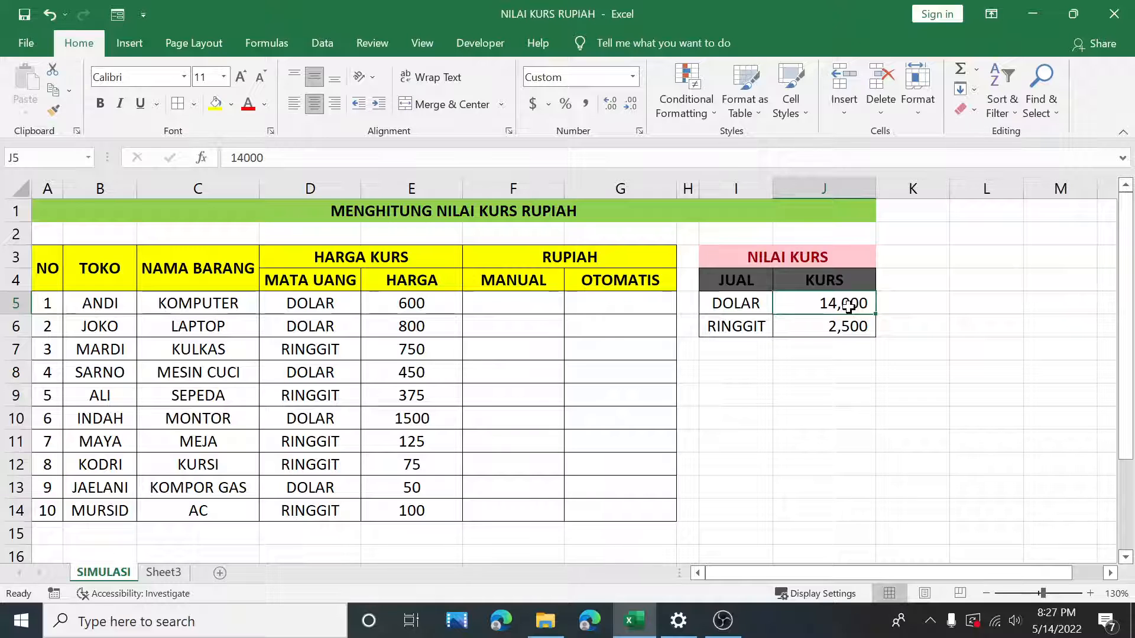
click(755, 327)
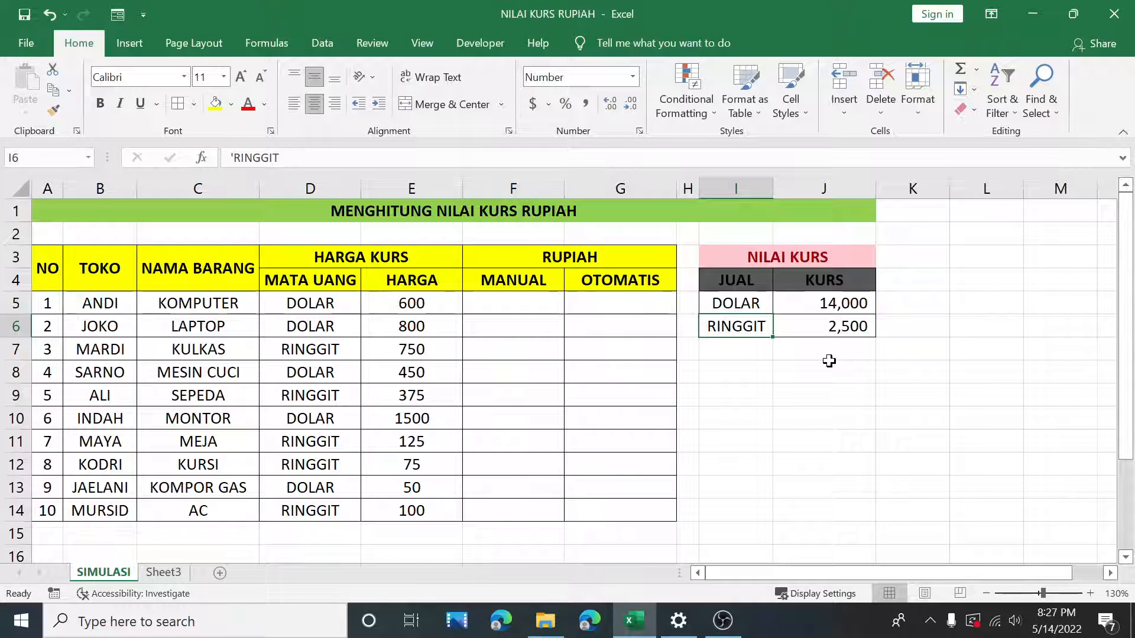
drag(752, 304, 823, 331)
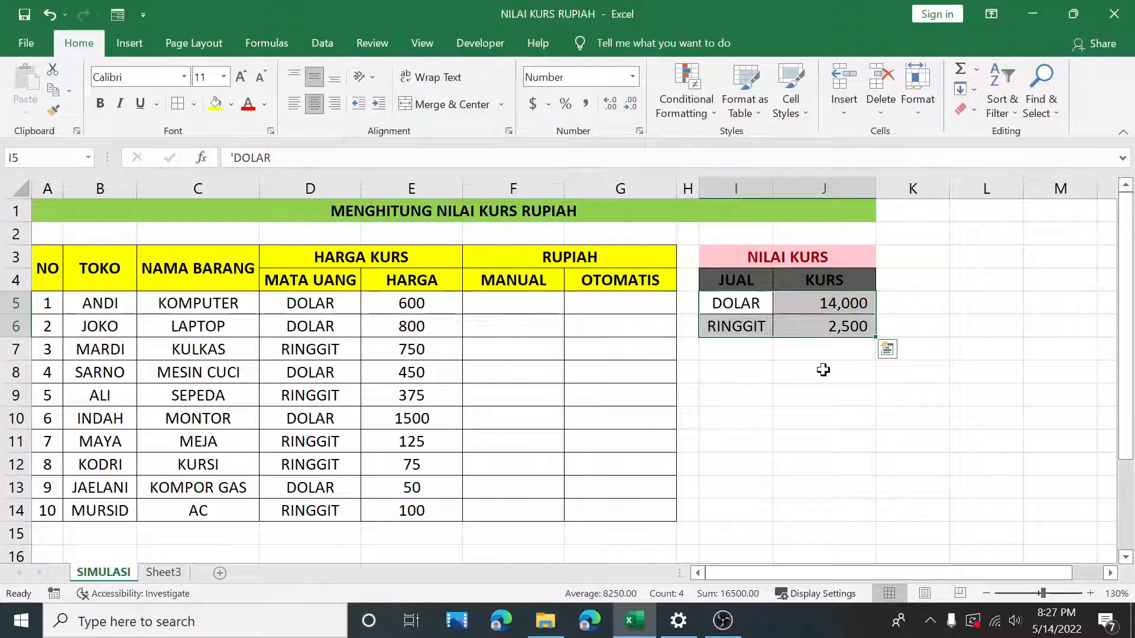
click(806, 350)
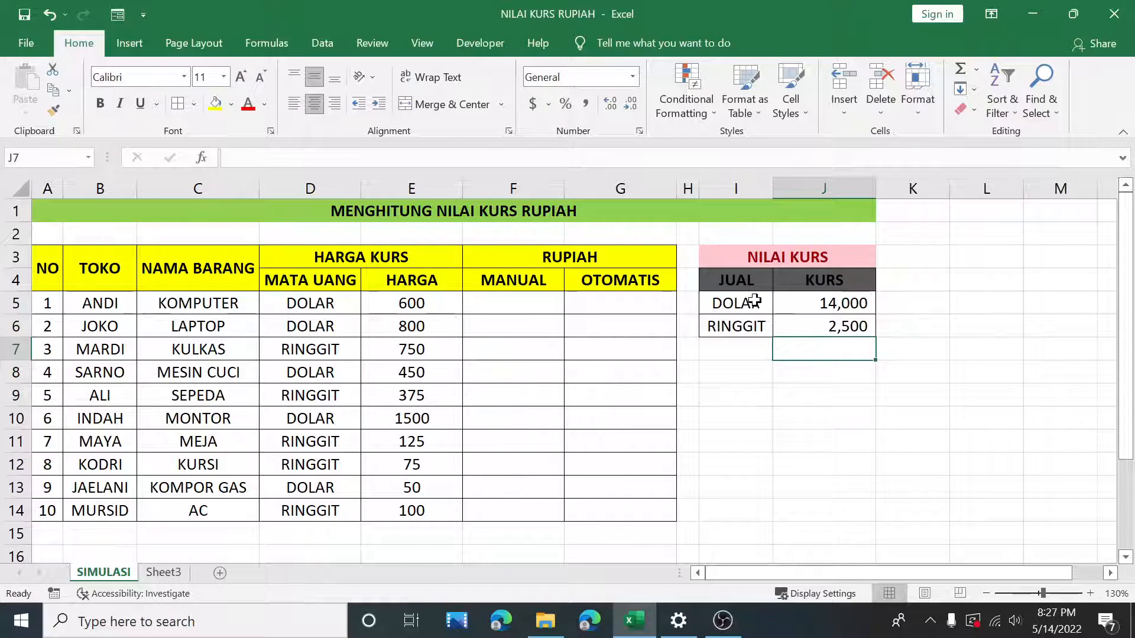
drag(755, 301, 811, 319)
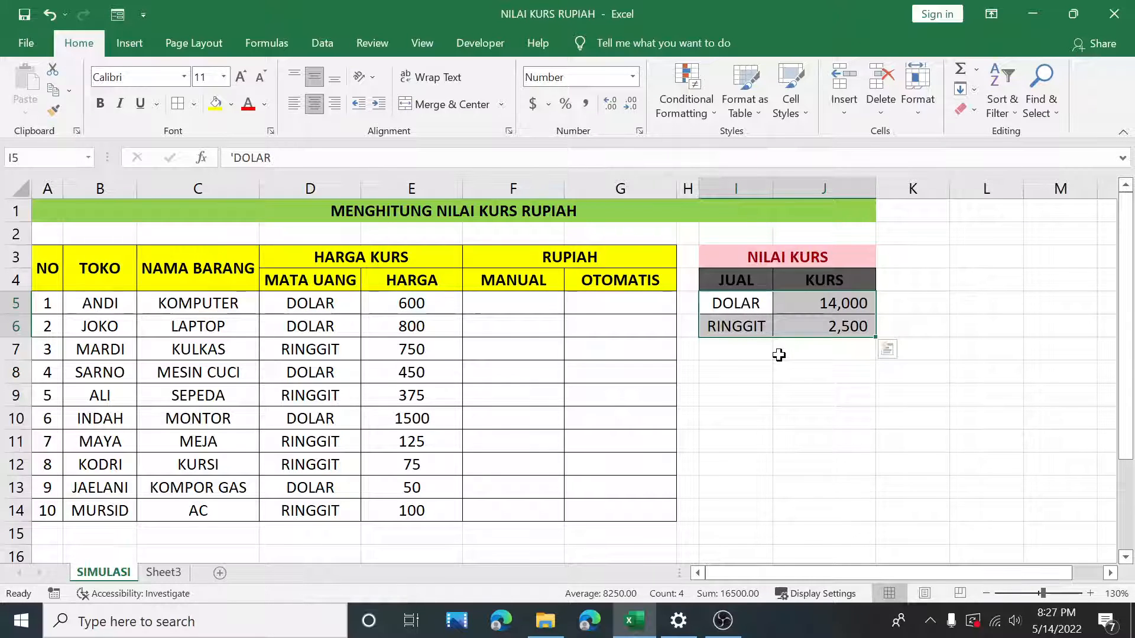
click(746, 396)
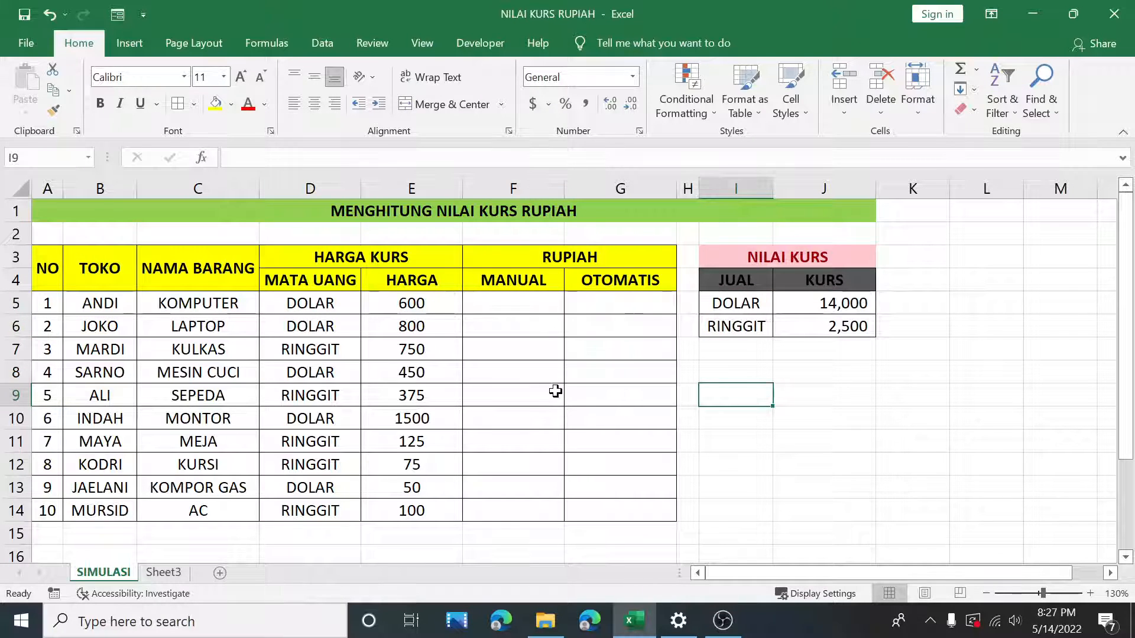
Step: Examine the data table's MATA UANG and HARGA columns row by row
drag(40, 264, 595, 510)
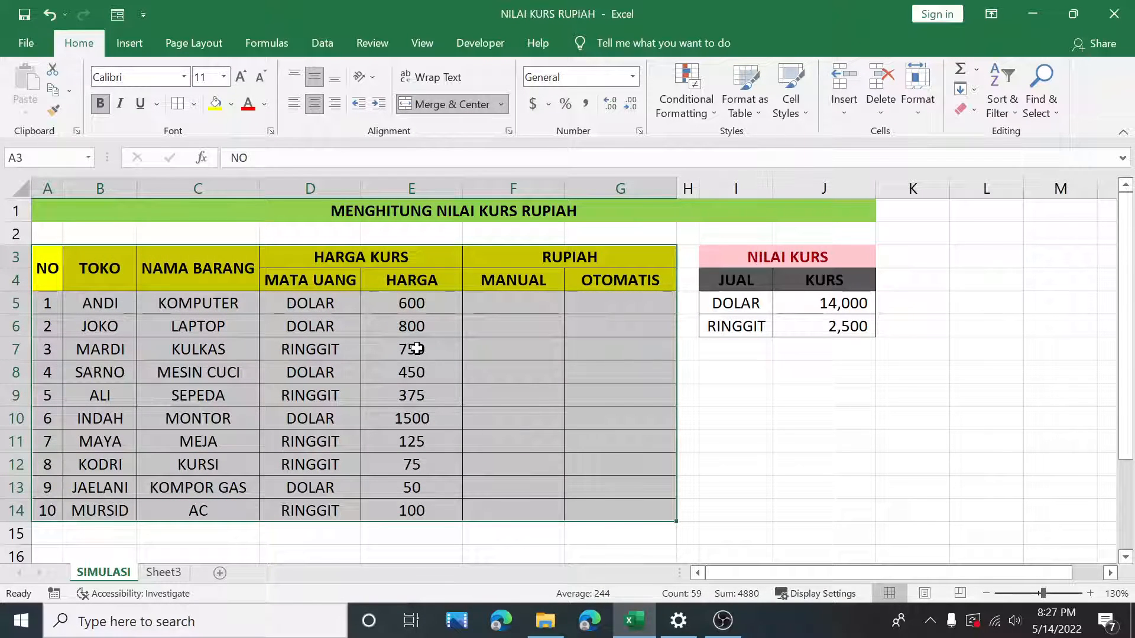
click(353, 306)
drag(337, 298, 431, 504)
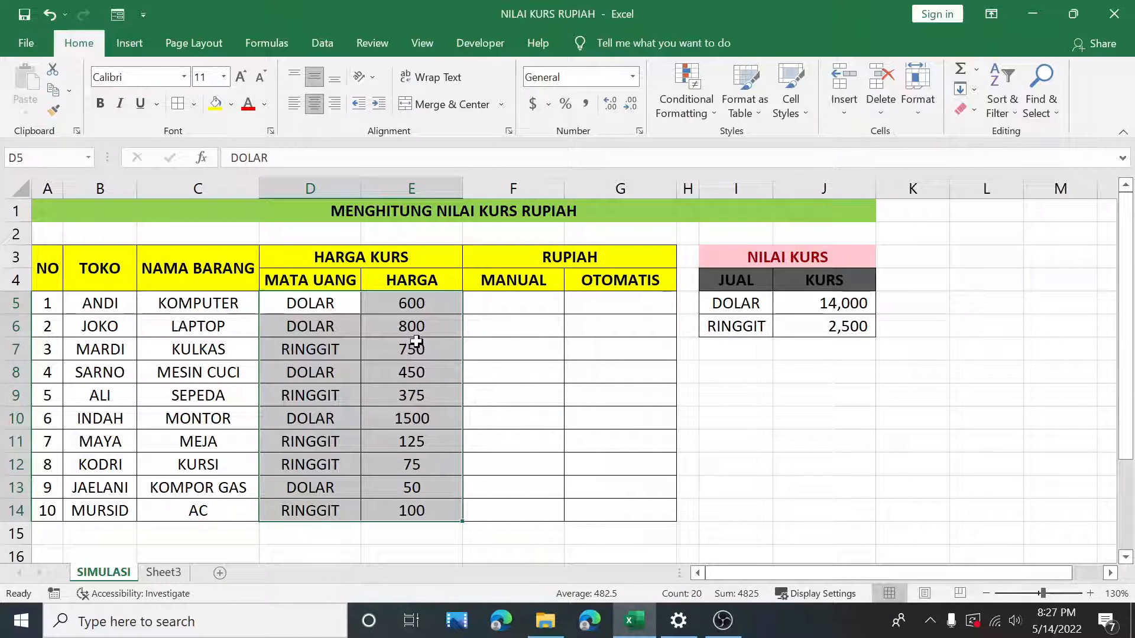
click(423, 307)
drag(193, 301, 407, 313)
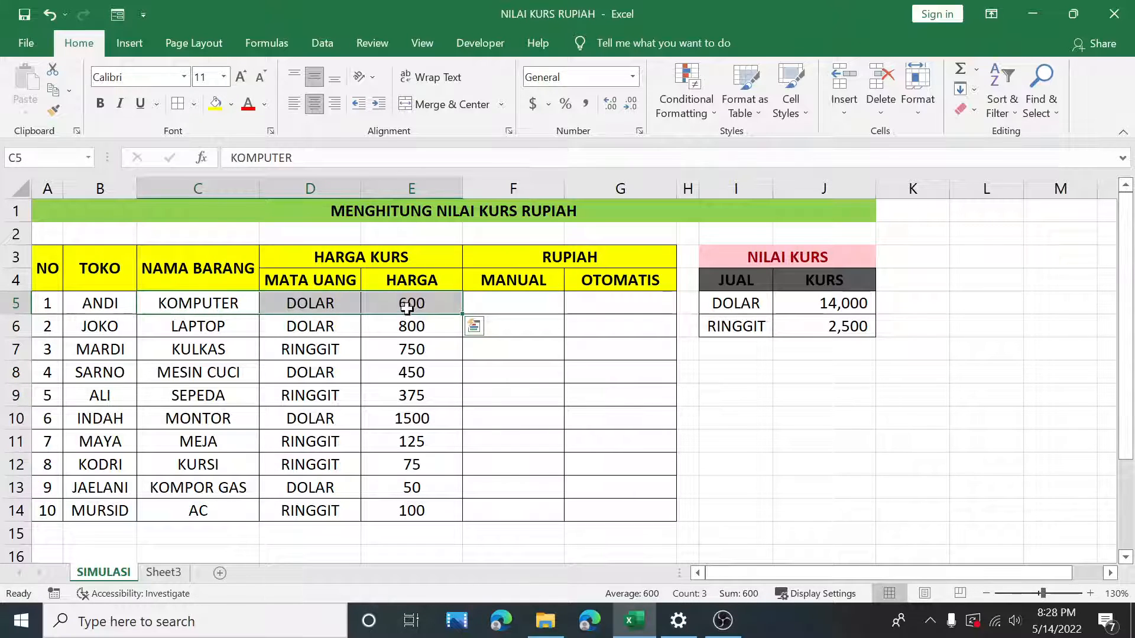
click(411, 302)
click(338, 303)
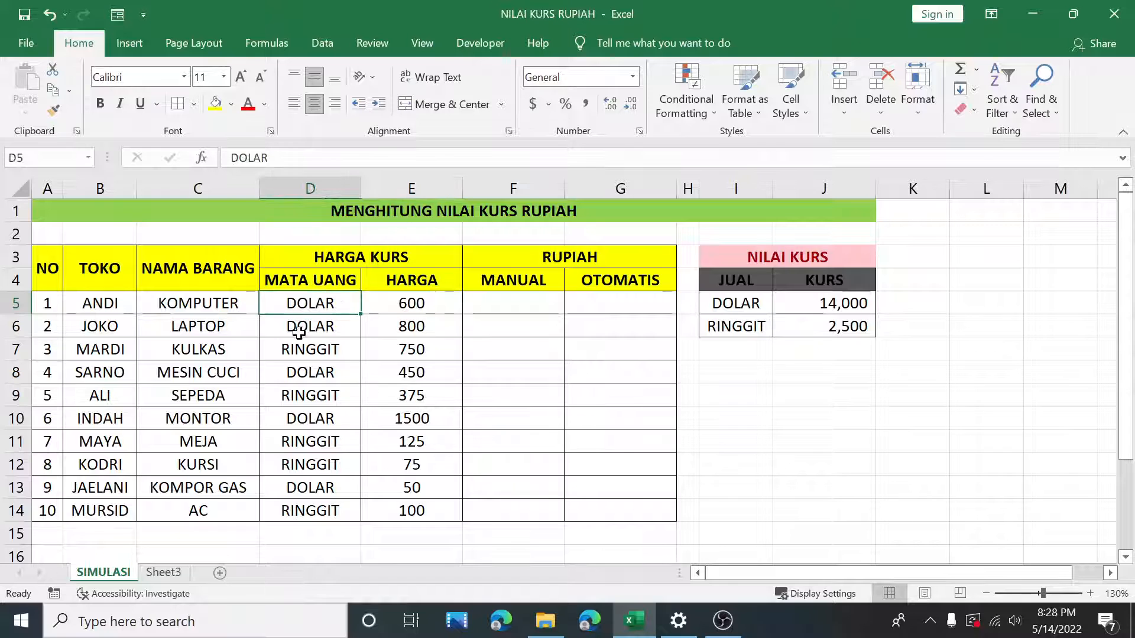
click(234, 350)
drag(233, 349, 412, 351)
click(412, 350)
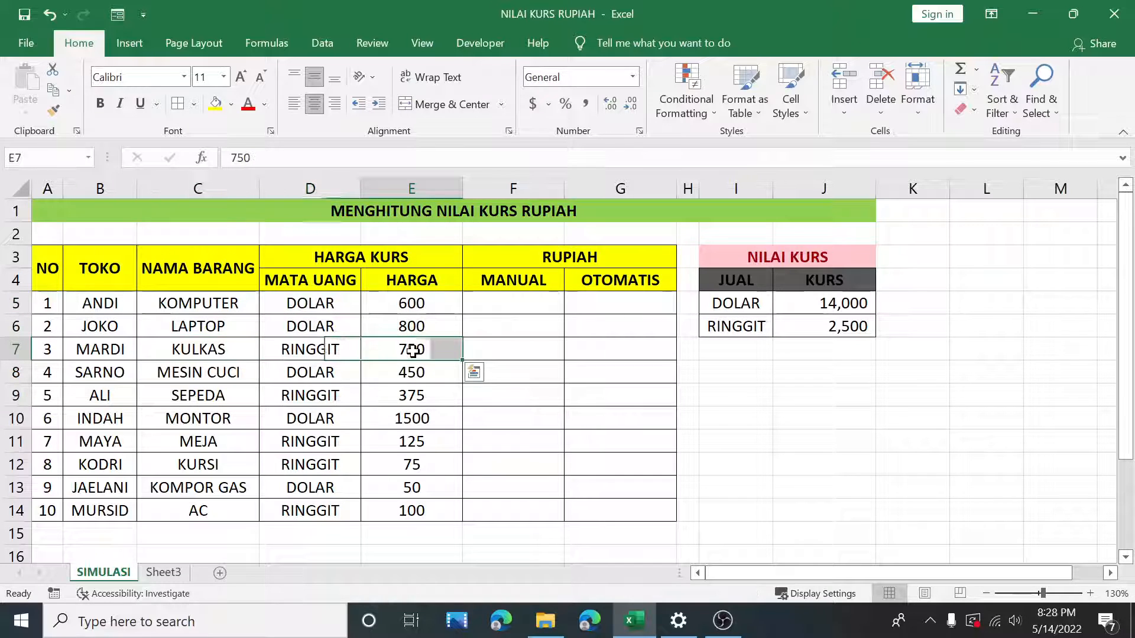
click(333, 350)
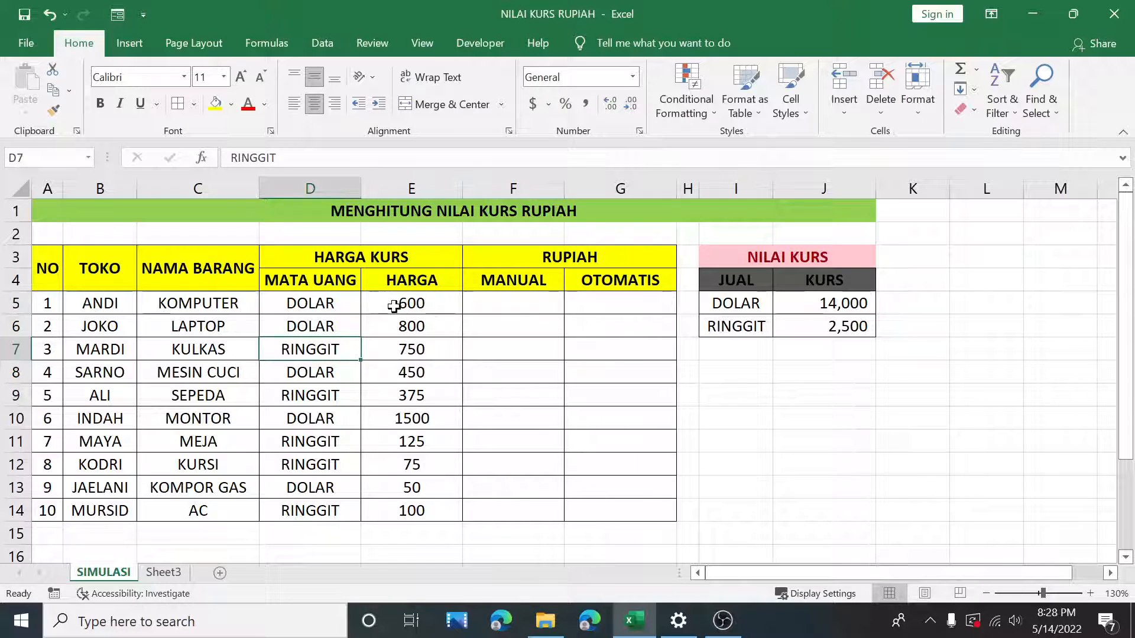
drag(334, 302, 414, 514)
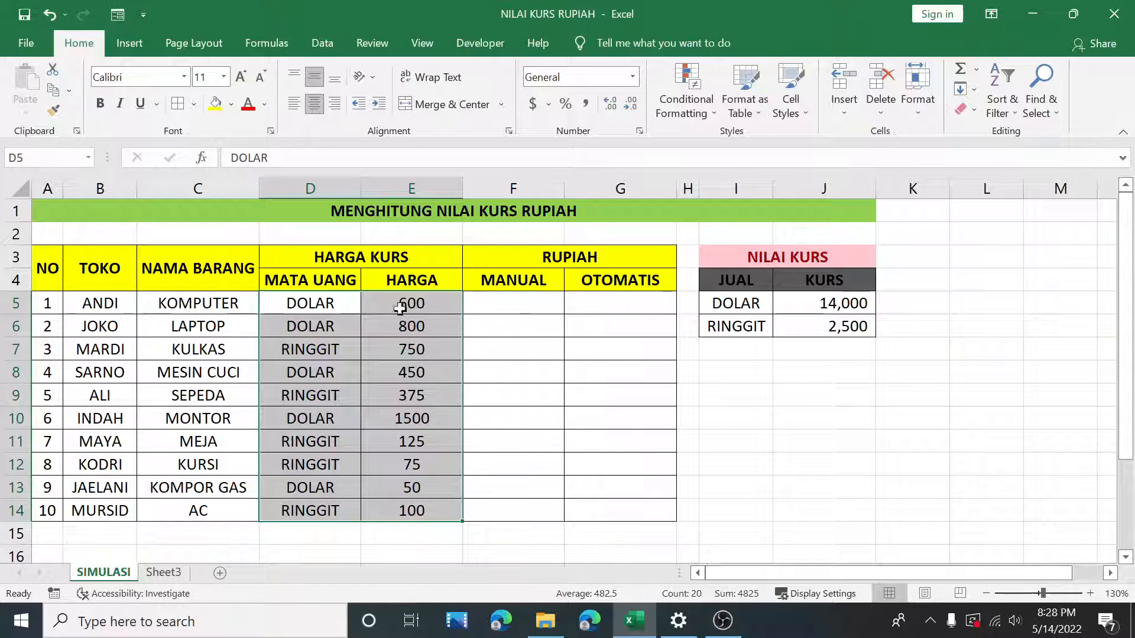
click(237, 303)
click(435, 307)
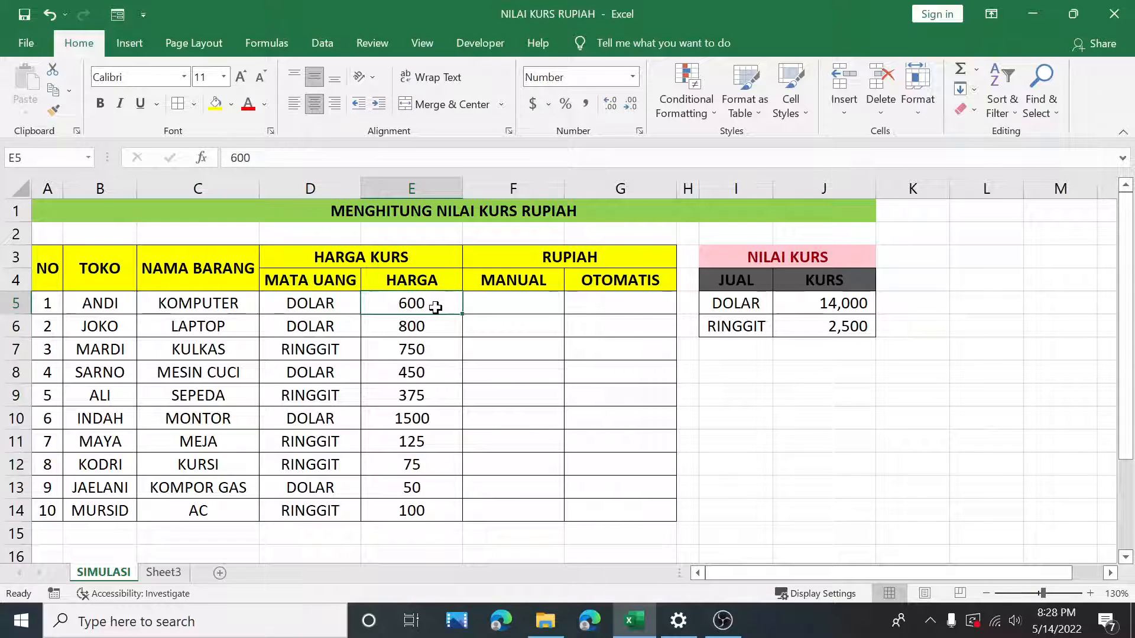
Step: Examine the empty MANUAL and OTOMATIS columns under RUPIAH alongside the item rows
click(527, 307)
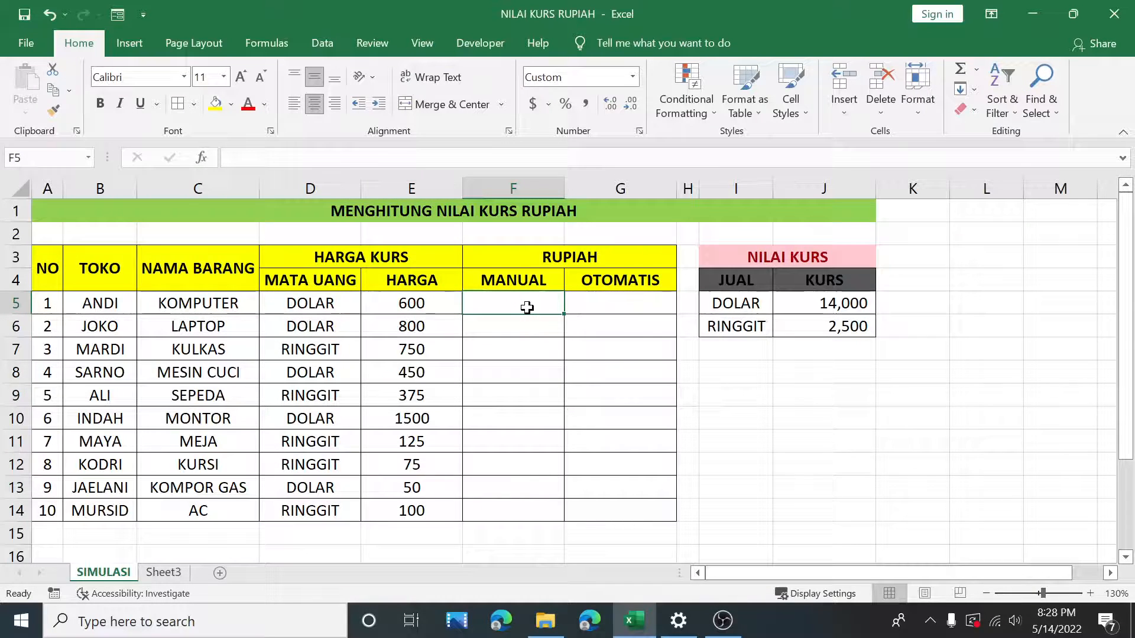
click(222, 373)
click(410, 373)
drag(253, 371, 425, 372)
click(530, 373)
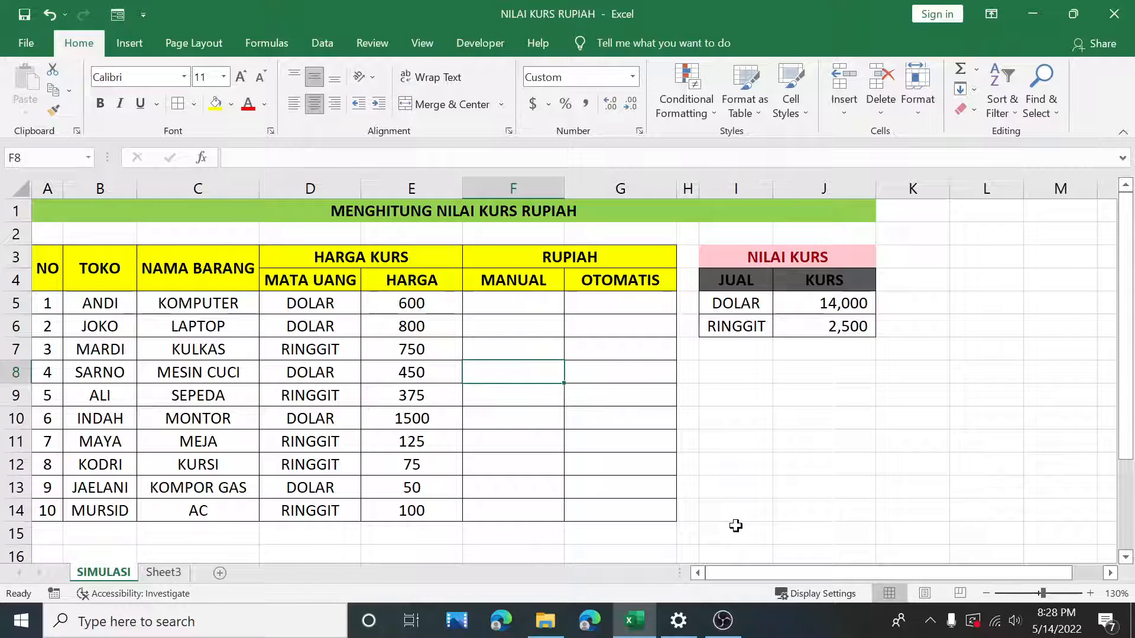
drag(517, 303, 514, 519)
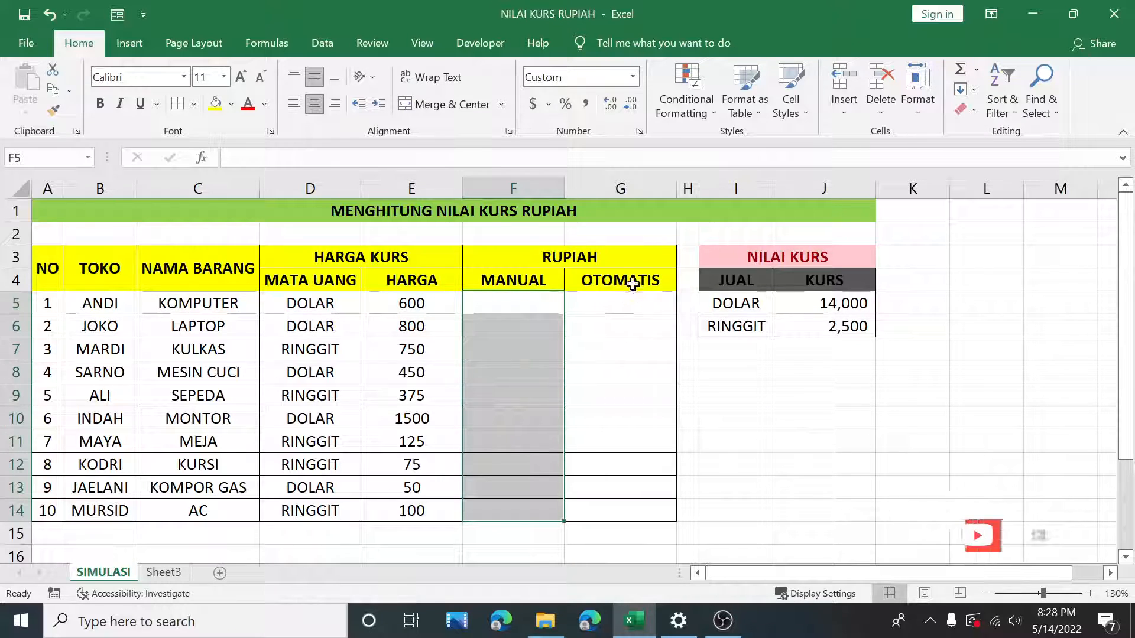
drag(630, 299, 623, 515)
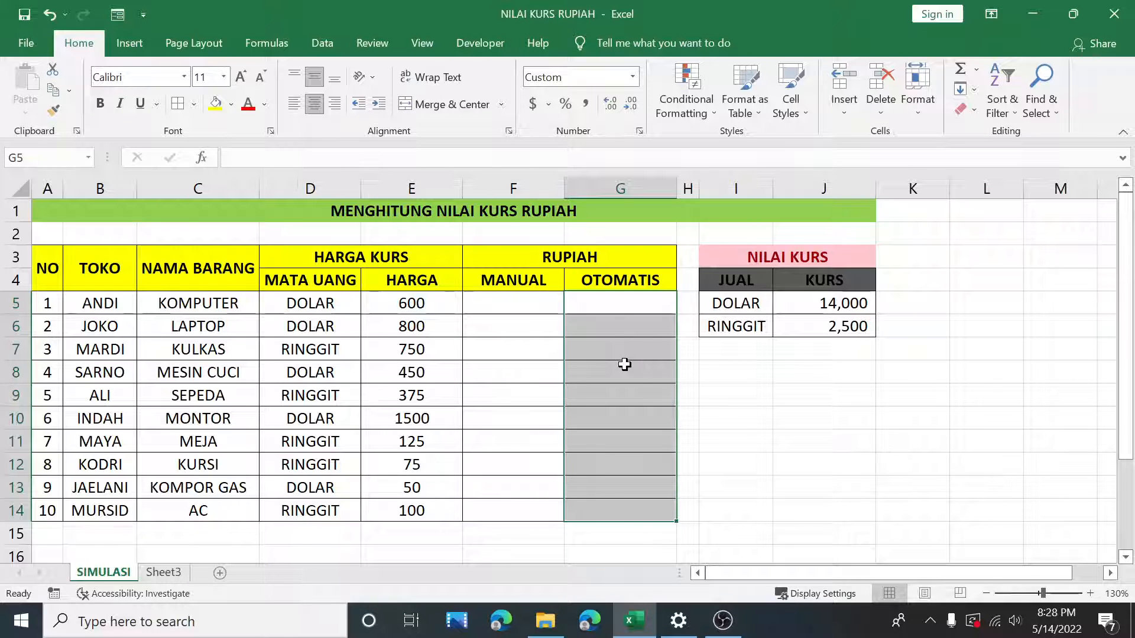
click(504, 300)
click(599, 298)
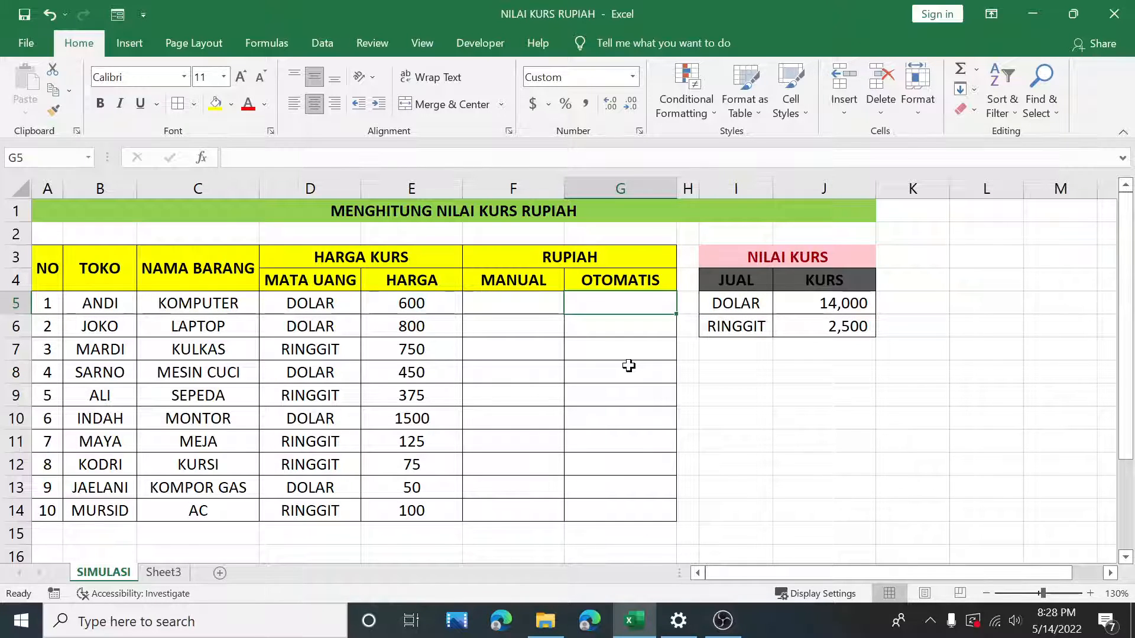
drag(542, 305, 598, 527)
click(584, 332)
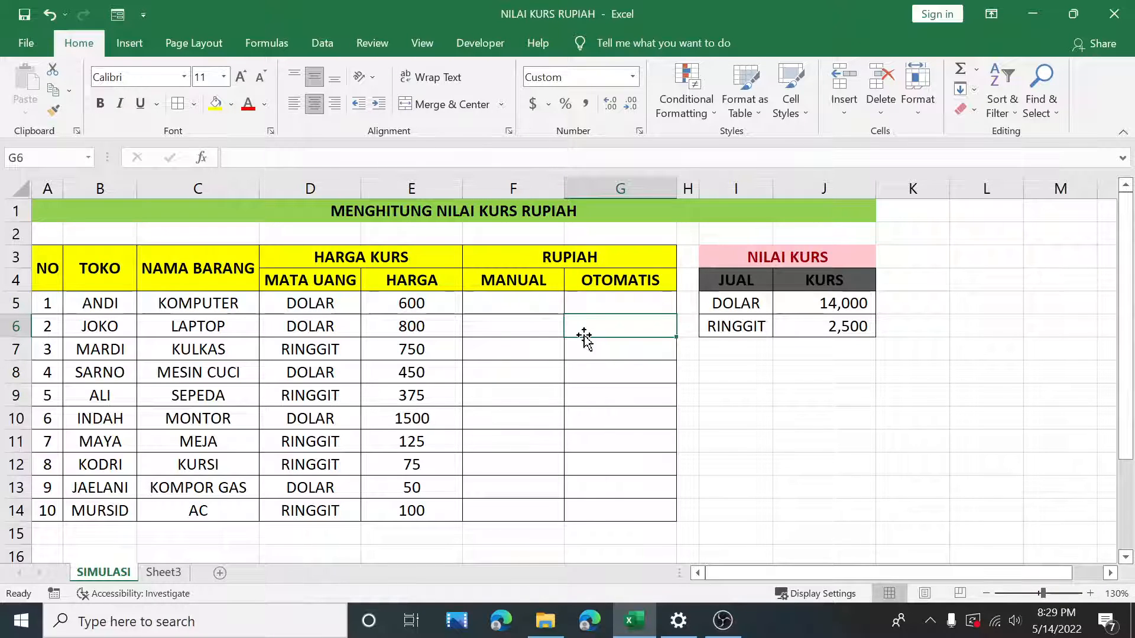
click(539, 310)
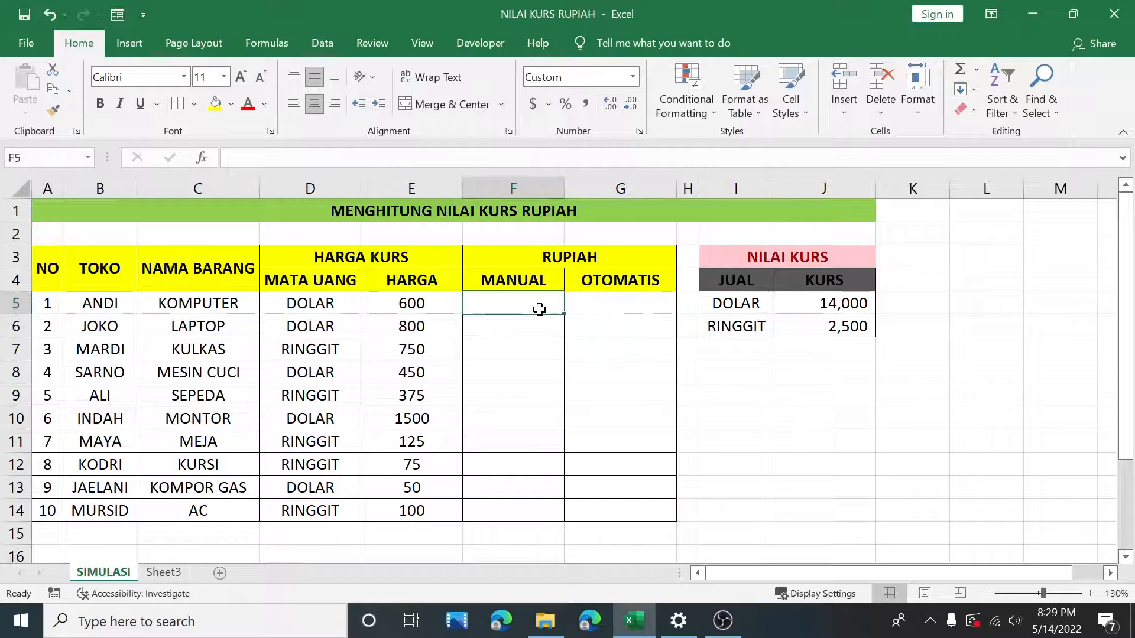
click(603, 385)
click(541, 299)
drag(541, 299, 536, 504)
drag(526, 301, 517, 511)
click(318, 306)
drag(318, 306, 412, 440)
drag(221, 300, 388, 507)
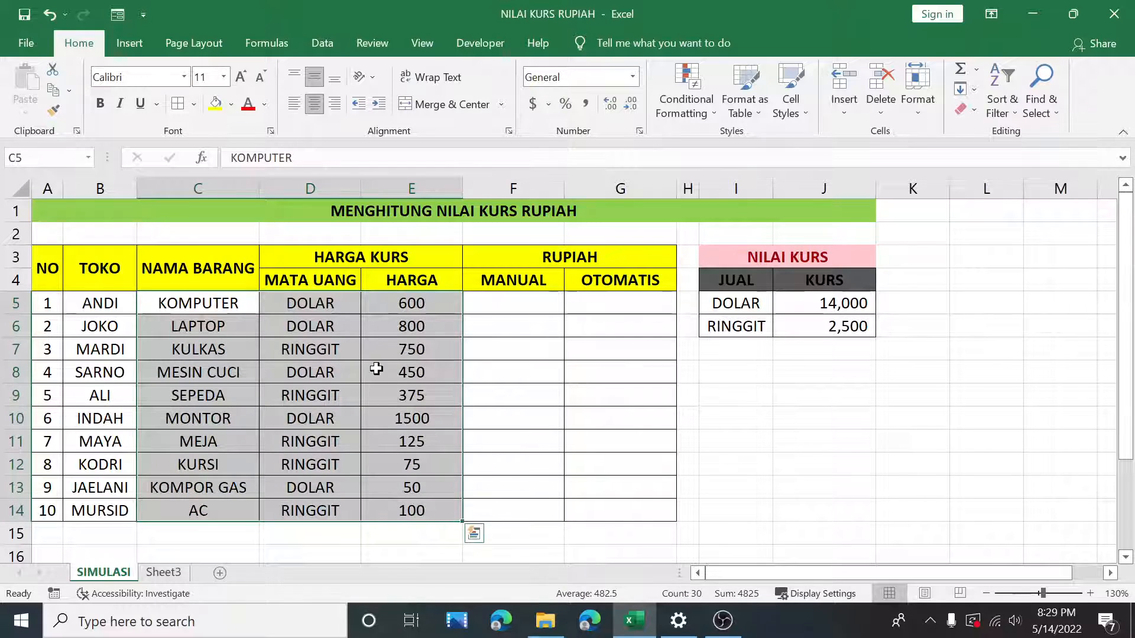
click(508, 305)
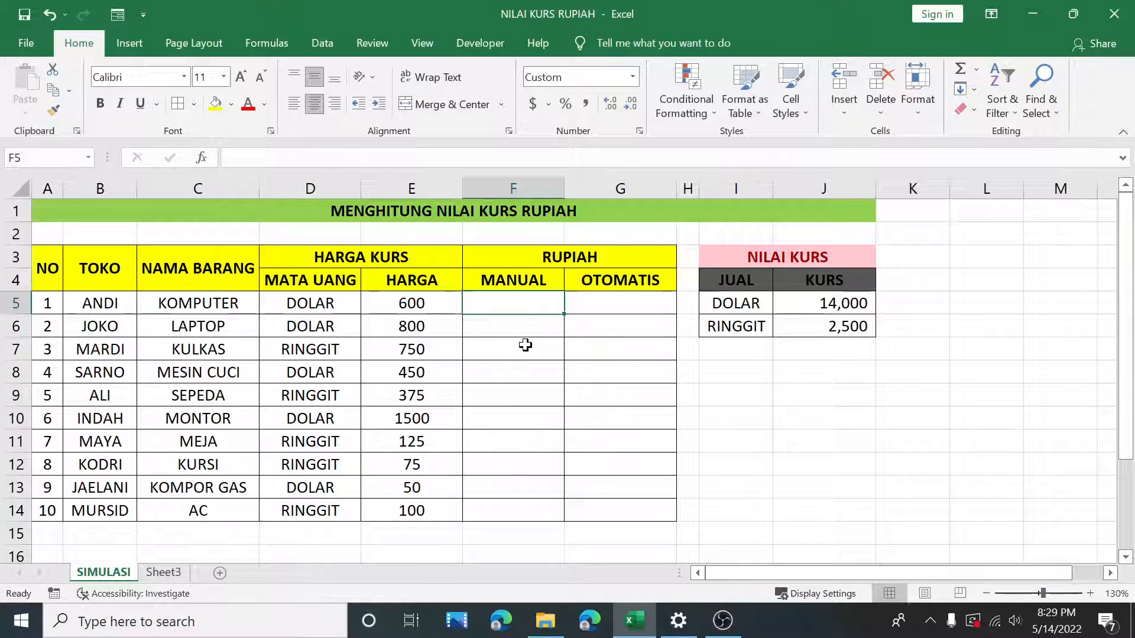
Step: Enter the formula =E5*J5 in the first MANUAL cell to convert the computer's price with the DOLAR rate
text(=)
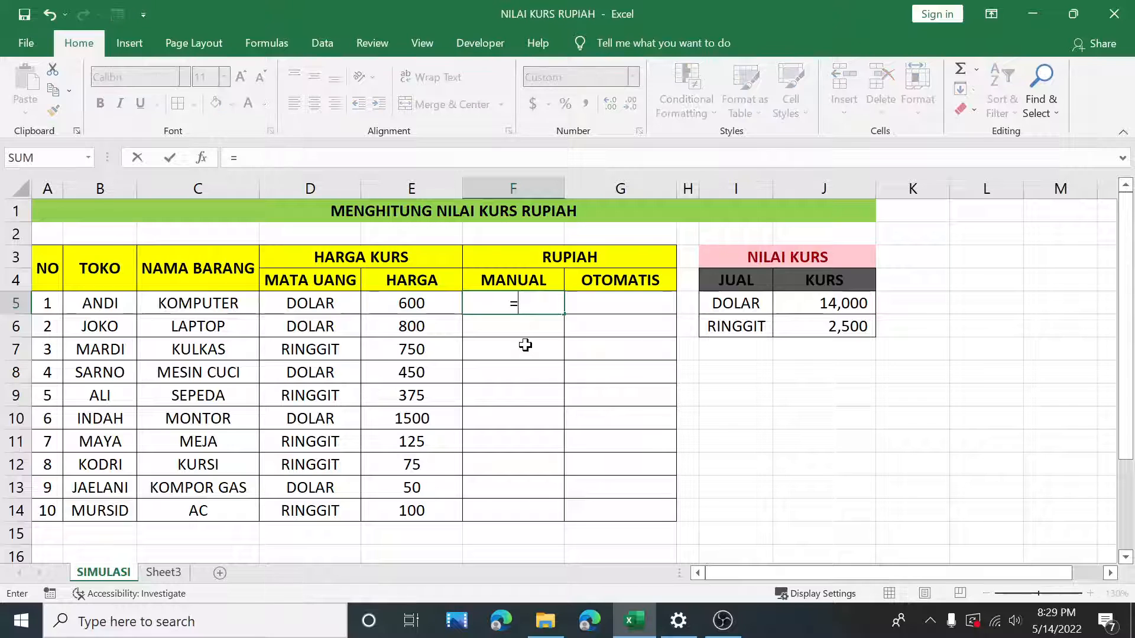
click(412, 304)
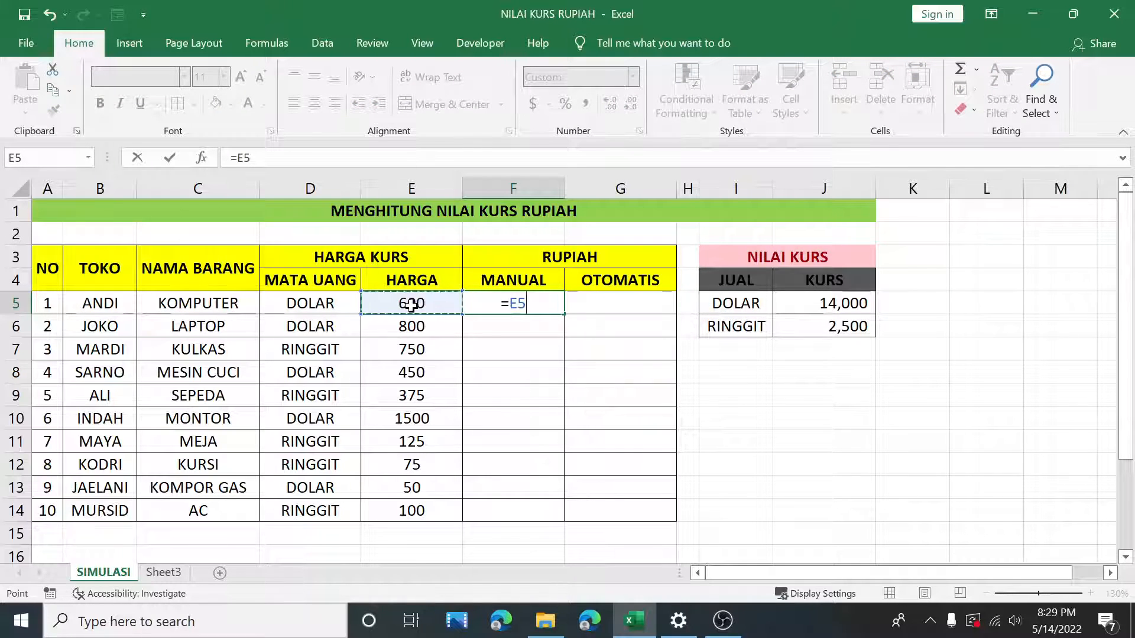
text(*)
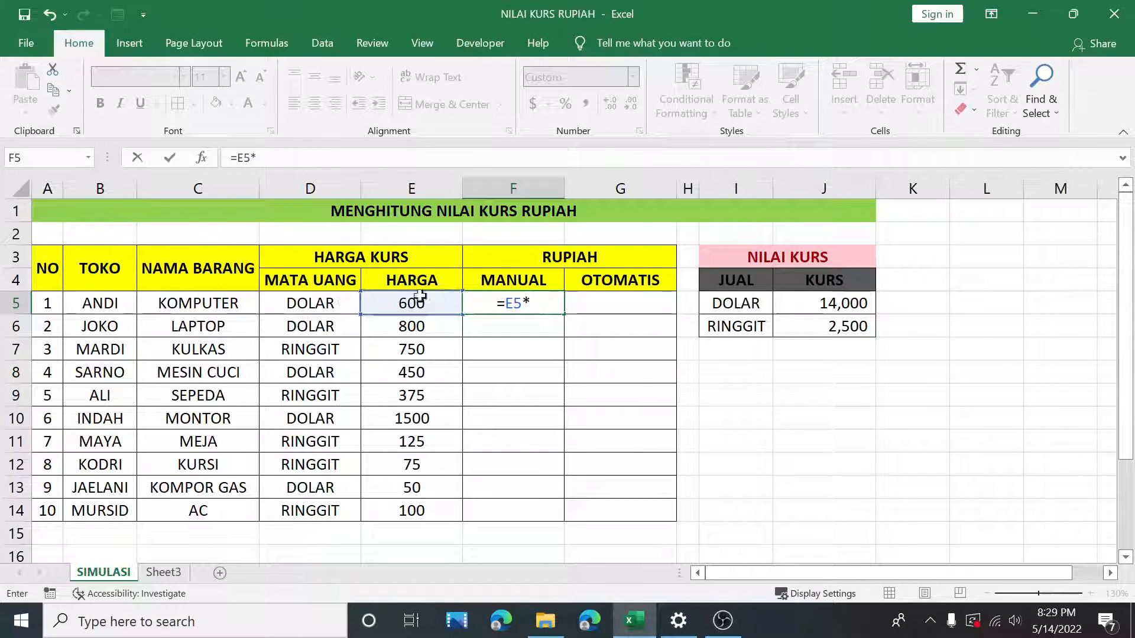
click(854, 305)
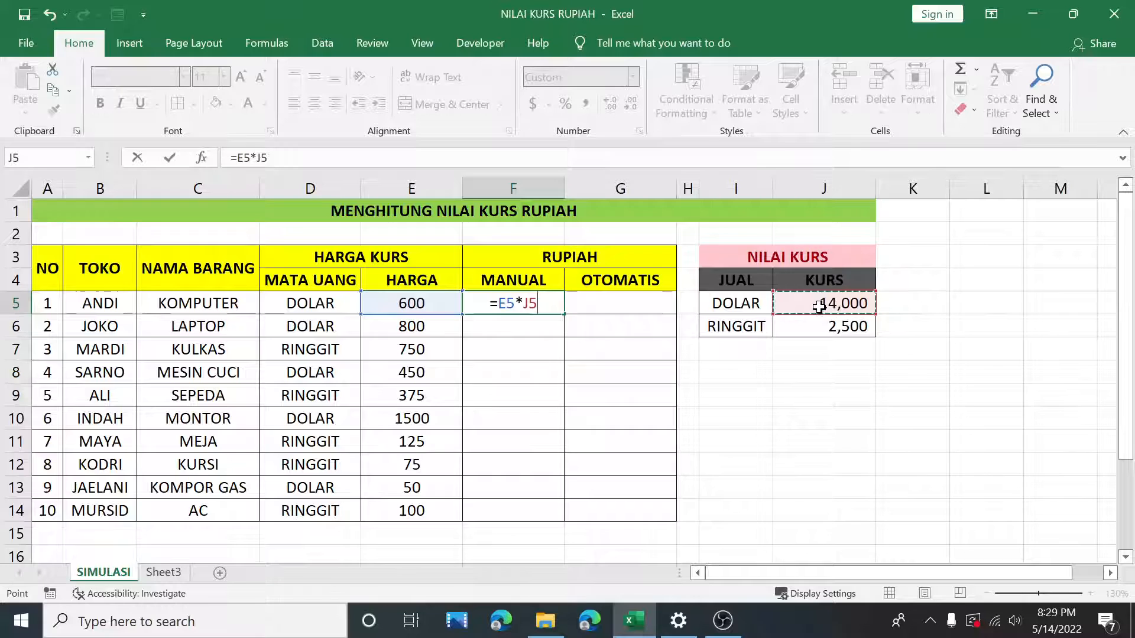
key(Return)
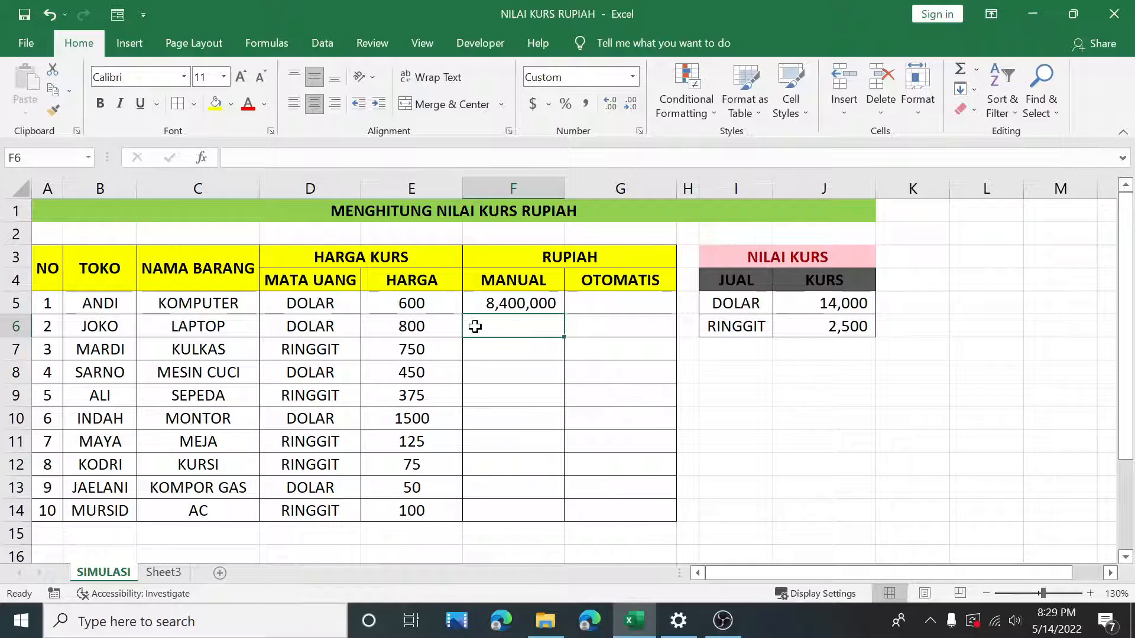
Step: Enter the formula =E6*J5 in the second MANUAL cell to convert the laptop's price with the DOLAR rate
text(=)
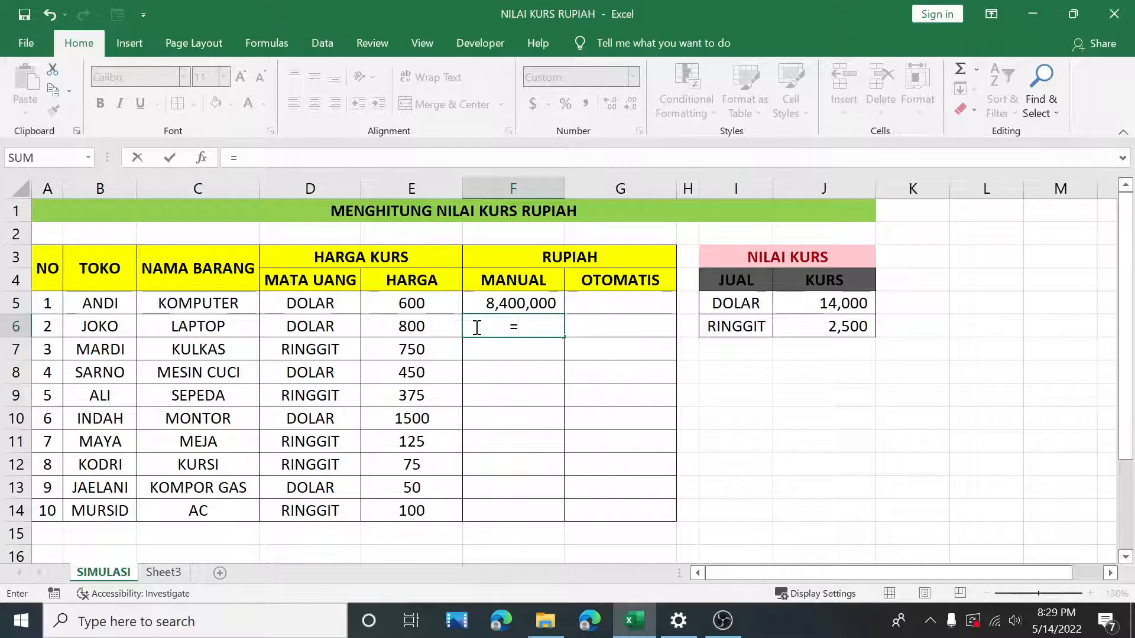
click(420, 326)
text(*)
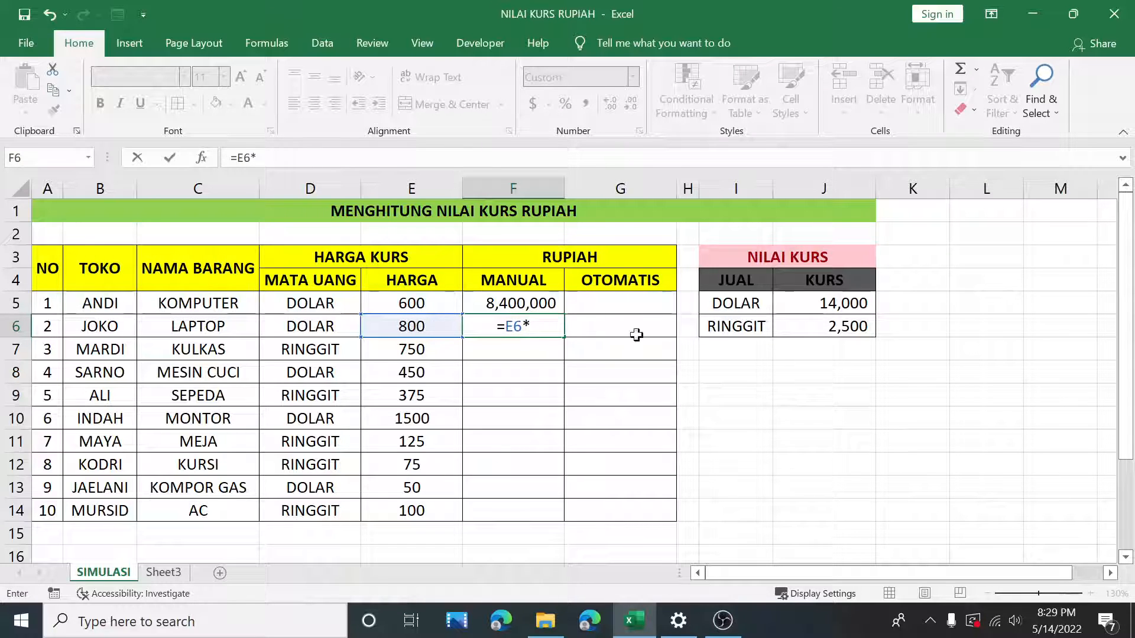
click(815, 303)
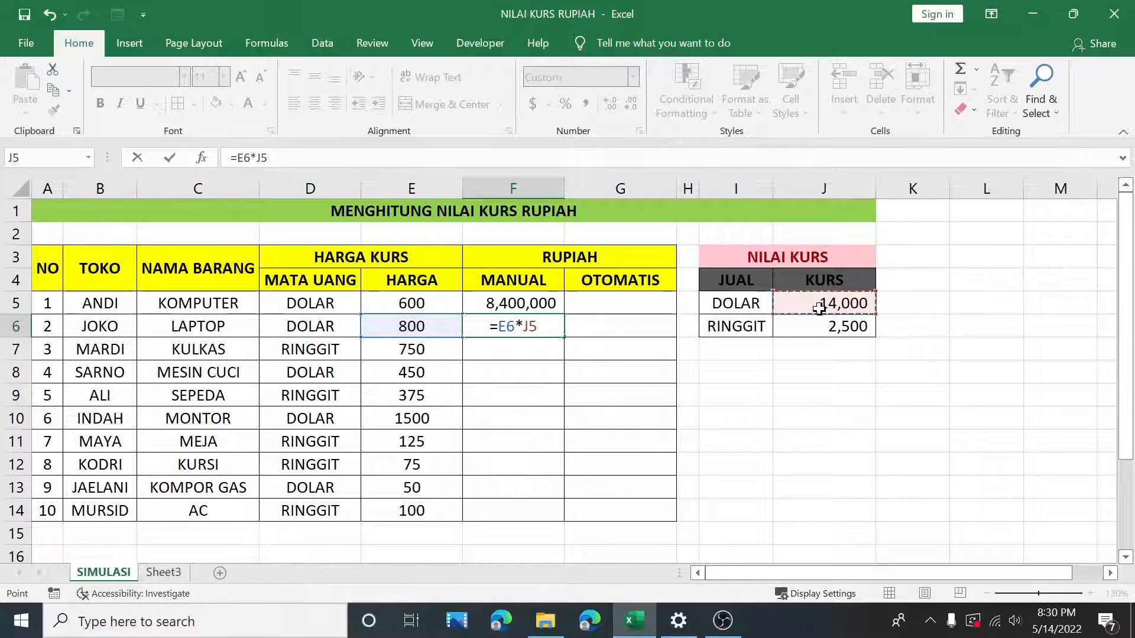
key(Return)
Step: Enter the formula =E7*J6 in the third MANUAL cell to convert the refrigerator's price with the RINGGIT rate
text(=)
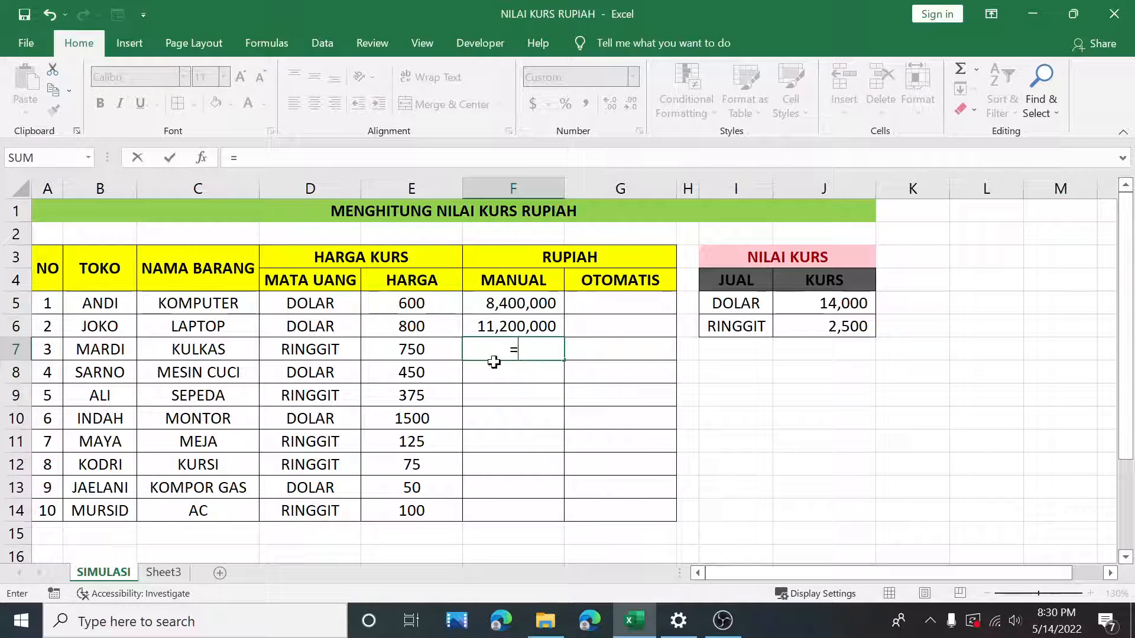
click(437, 345)
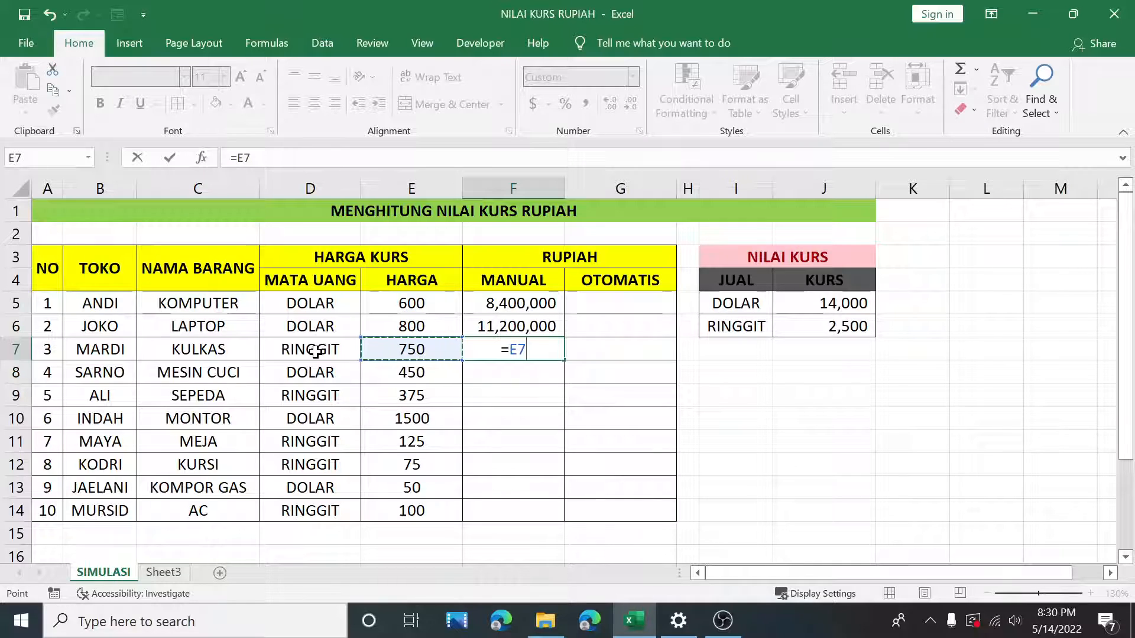
text(*)
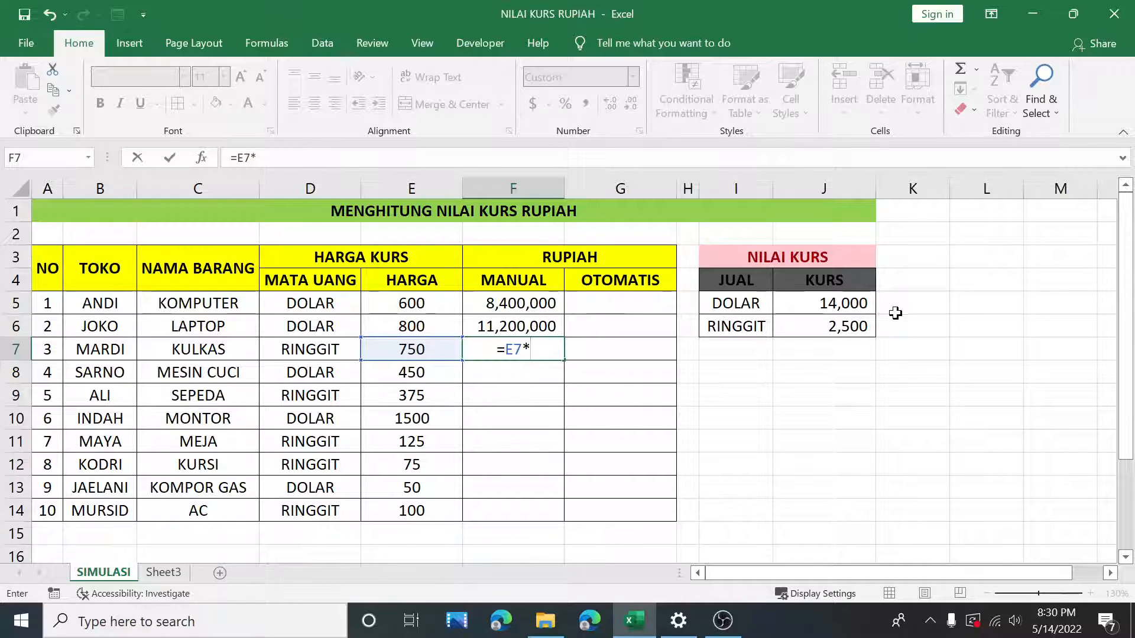
click(831, 332)
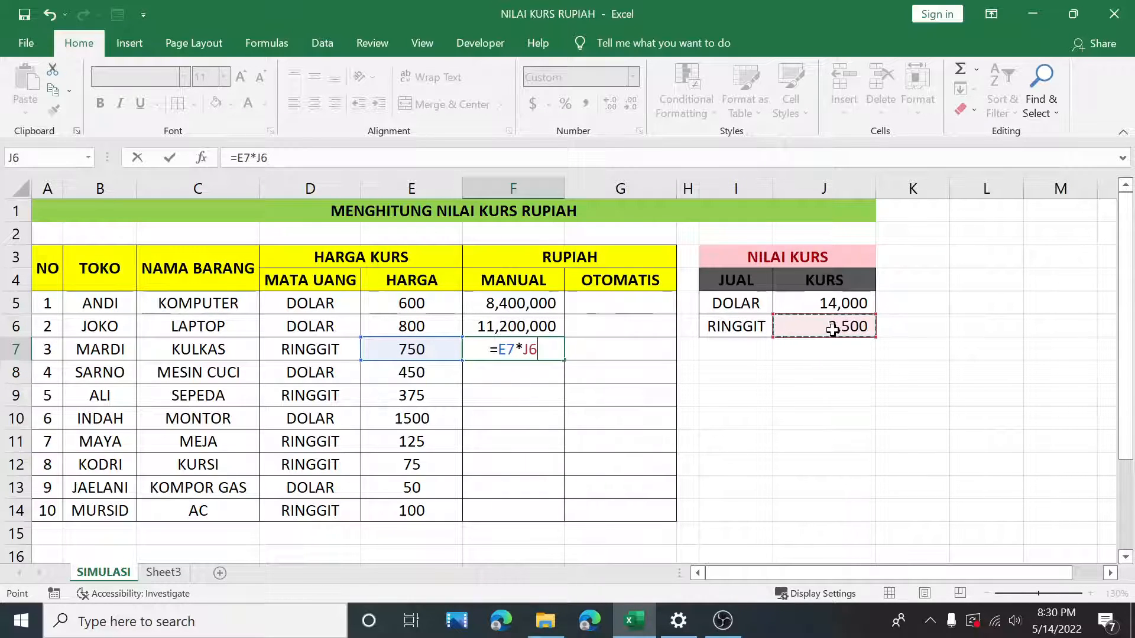
key(Return)
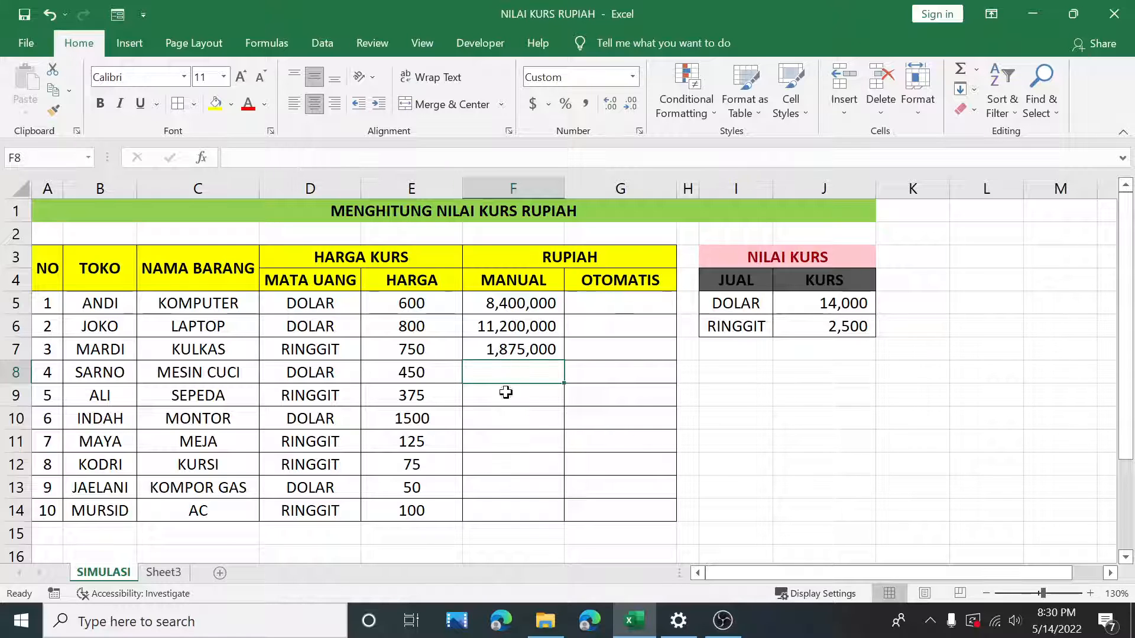
Step: Enter the formula =E8*J5 in the fourth MANUAL cell to convert the washing machine's price with the DOLAR rate
text(=)
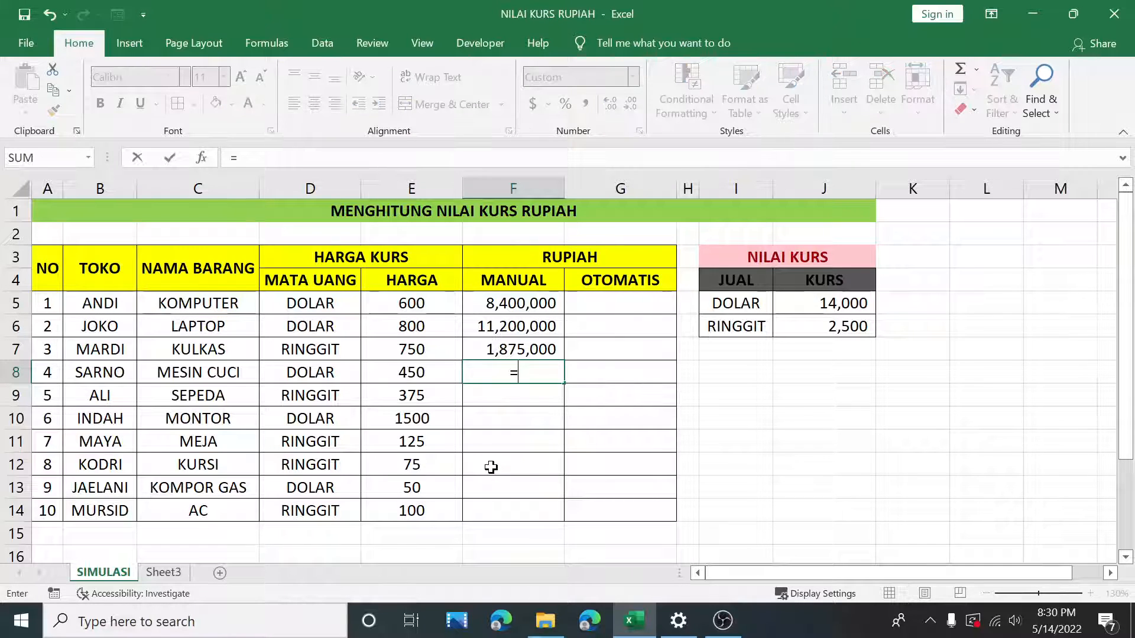
click(433, 368)
text(*)
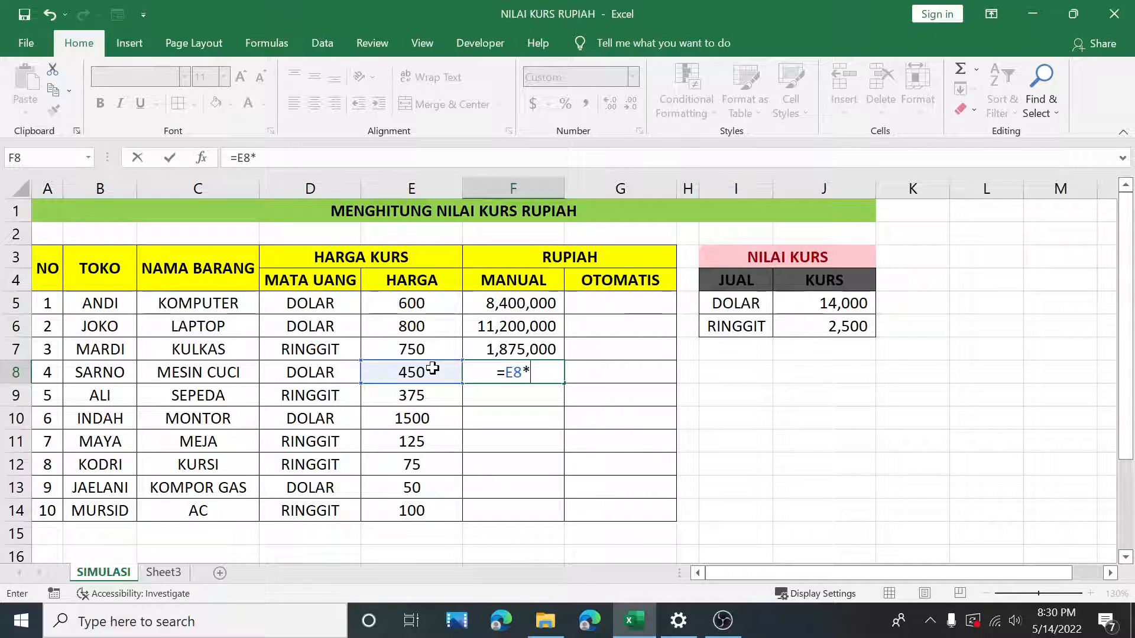
click(835, 310)
key(Return)
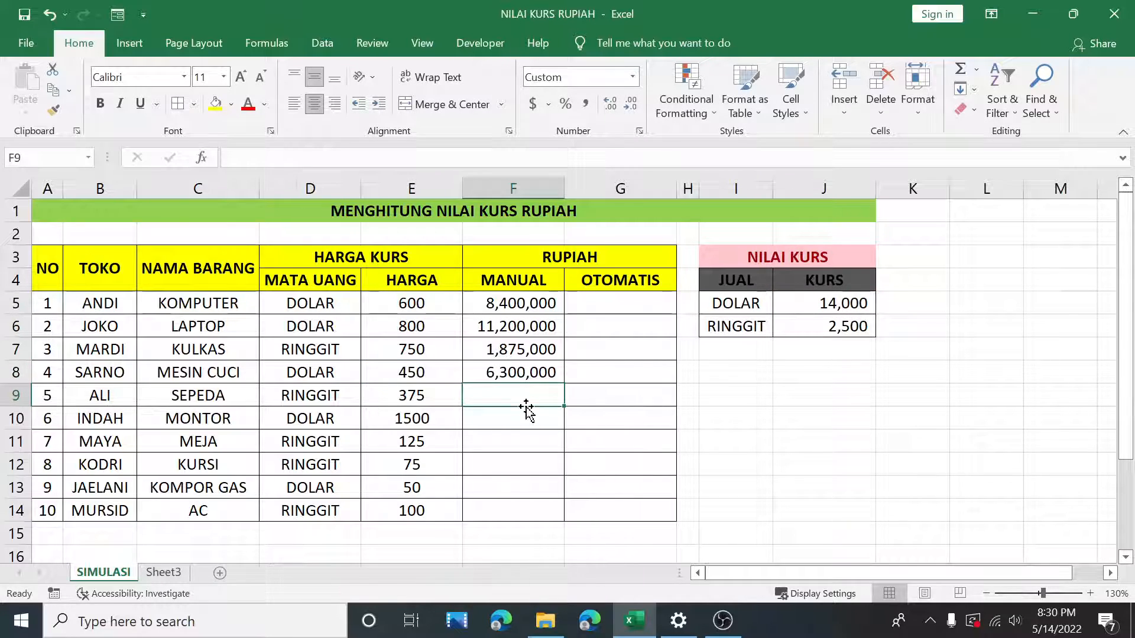
Step: Enter the formula =E9*J6 in the fifth MANUAL cell to convert the bicycle's price with the RINGGIT rate
text(=)
click(437, 396)
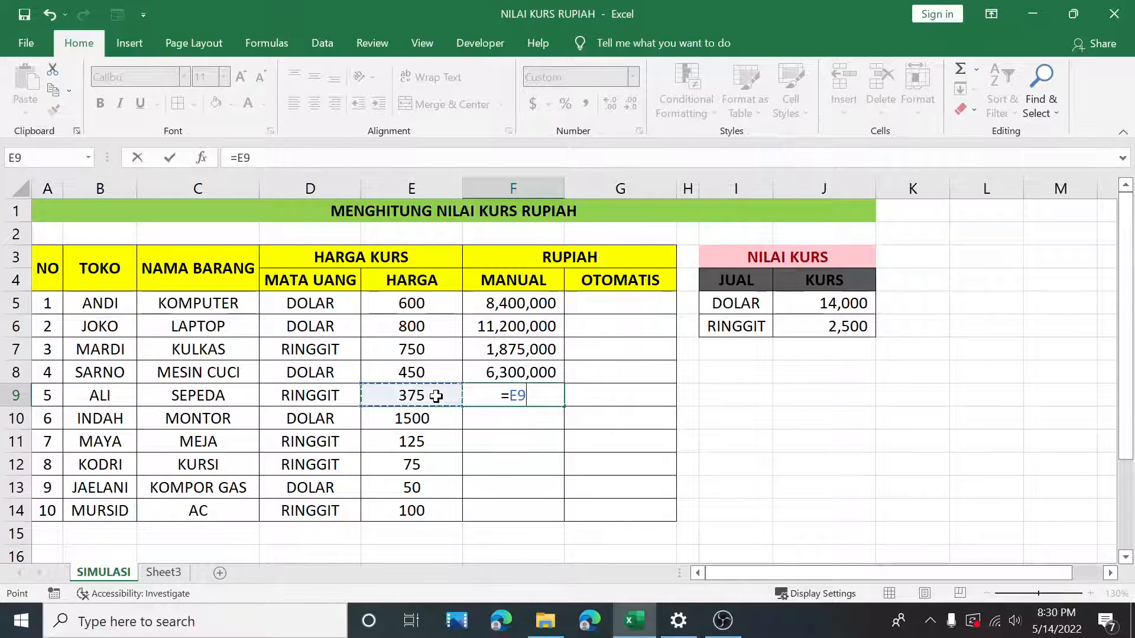
text(*)
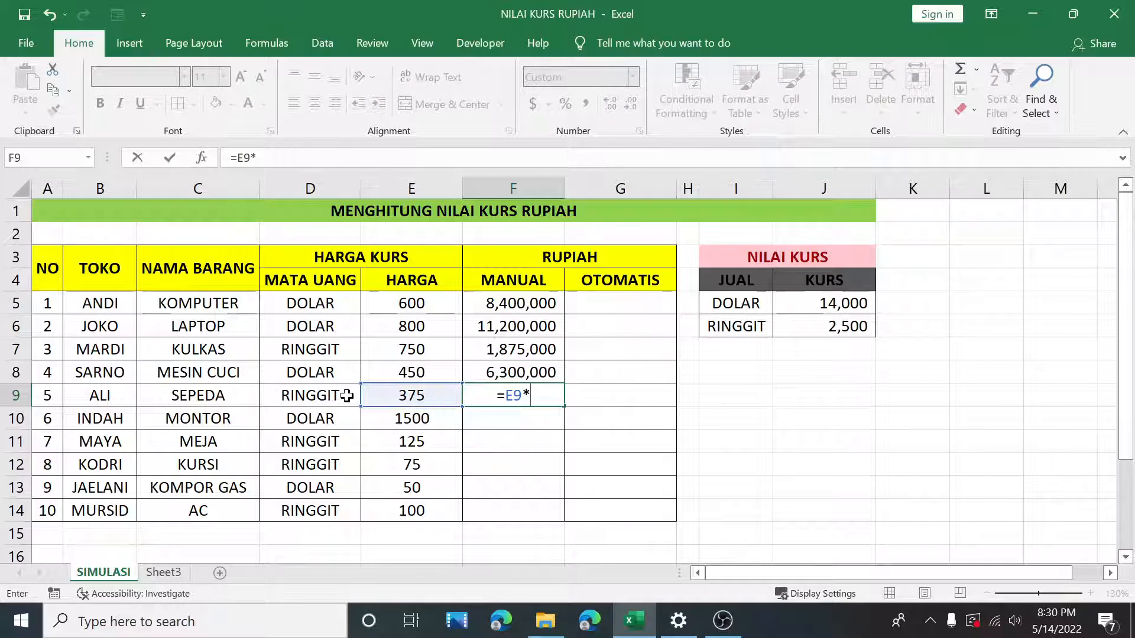
click(833, 334)
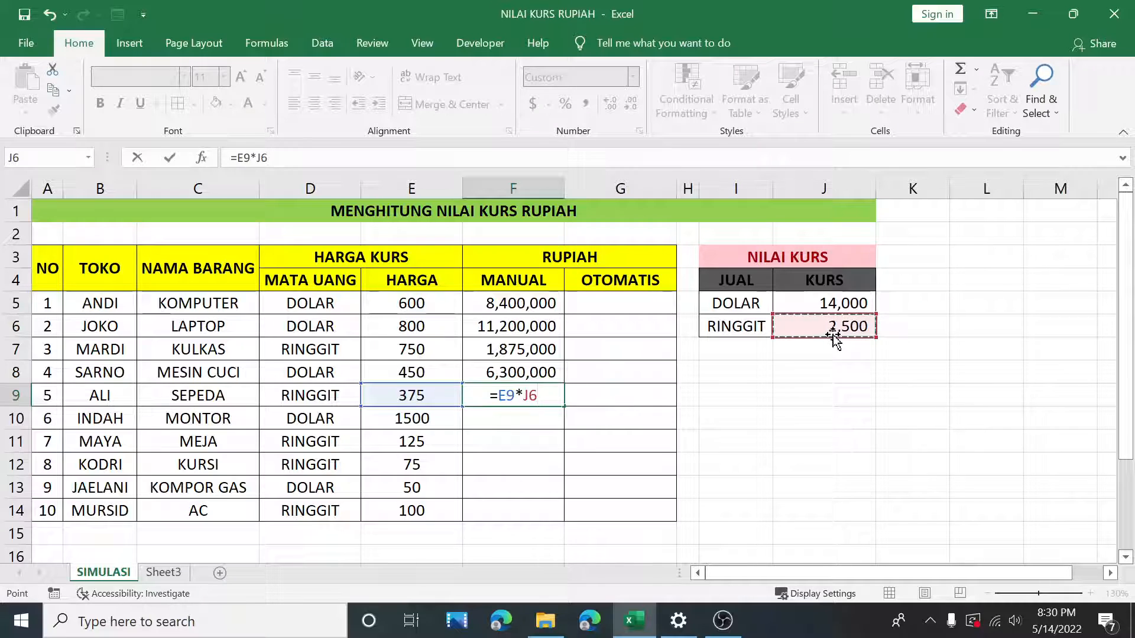
key(Return)
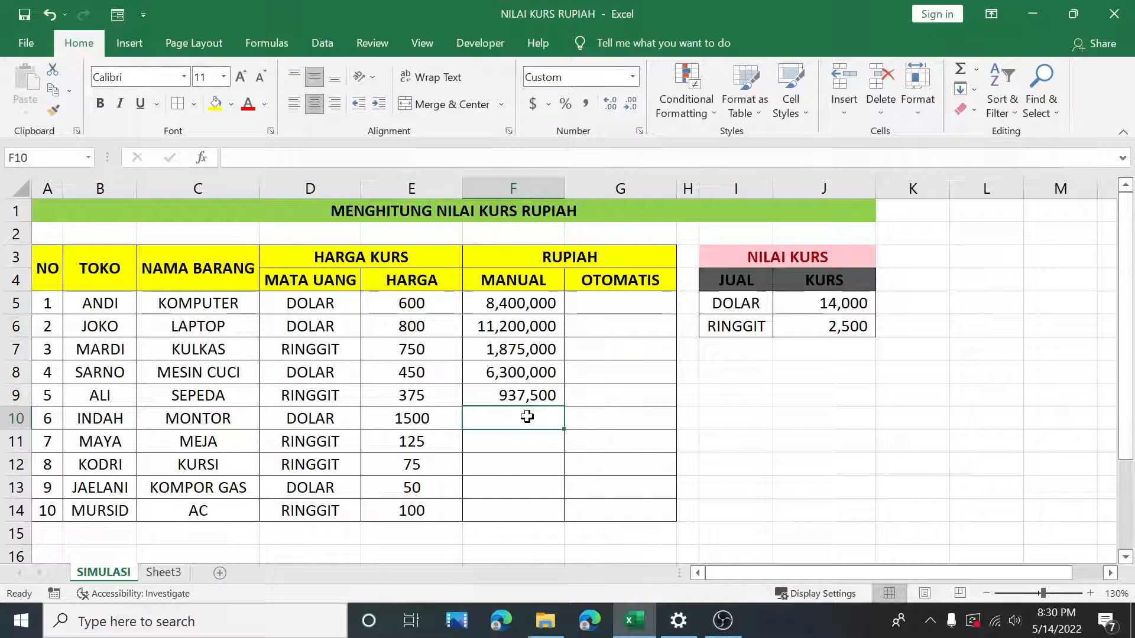
Step: Enter the formula =E10*J5 in the sixth MANUAL cell to convert the motorbike's price with the DOLAR rate
text(=)
click(432, 417)
text(*)
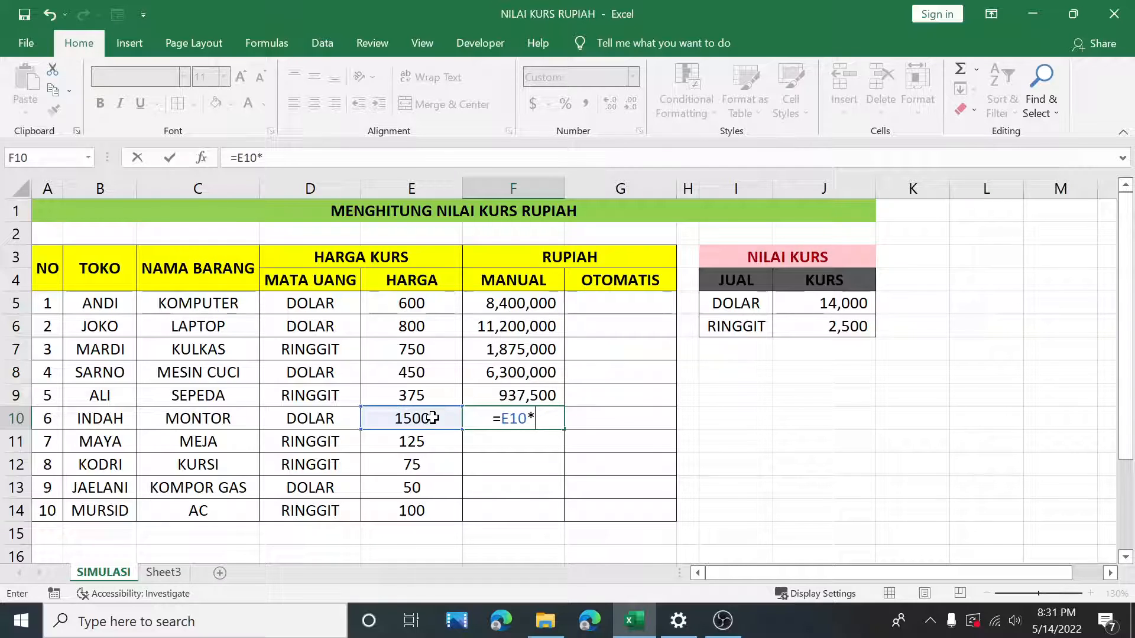
click(843, 296)
key(Return)
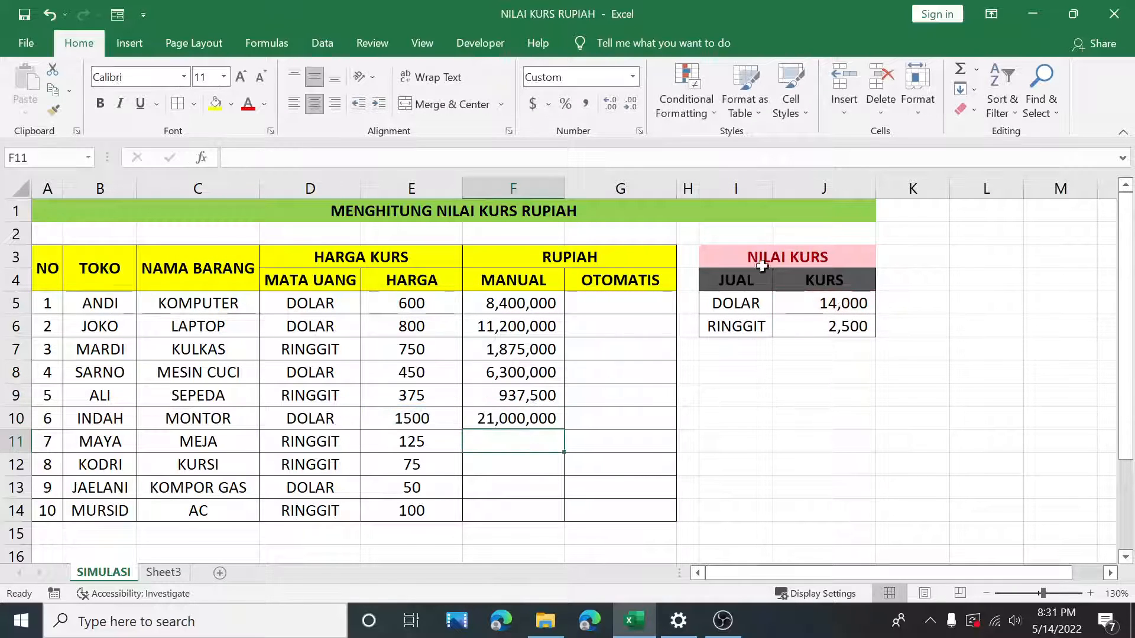
Step: Enter the formula =E11*J6 in the seventh MANUAL cell to convert the table's price with the RINGGIT rate
text(=)
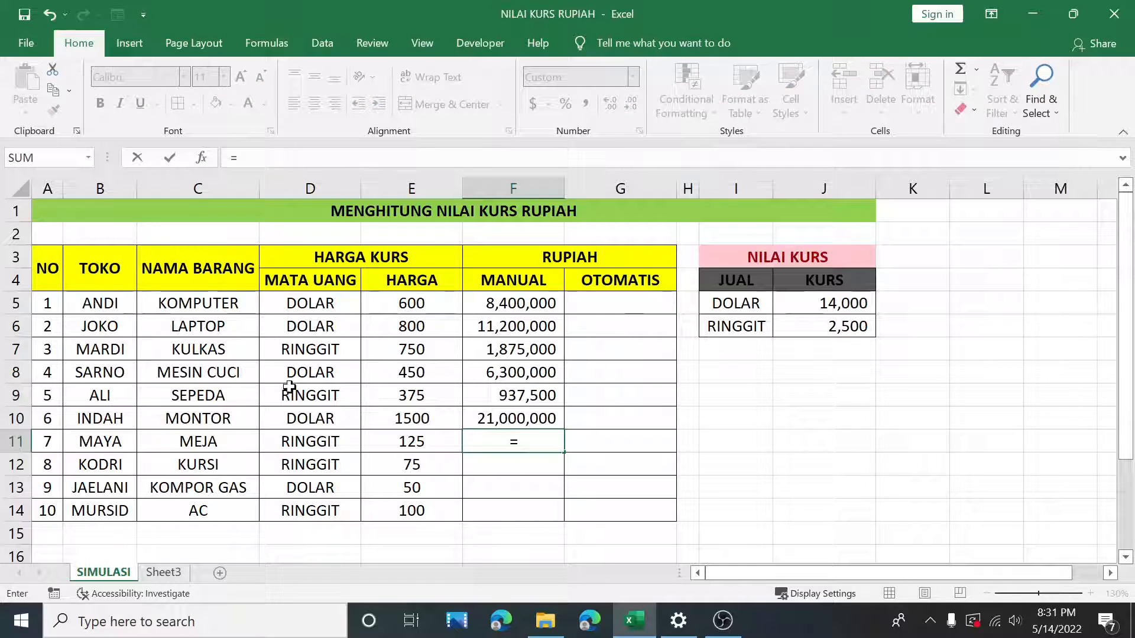
click(400, 444)
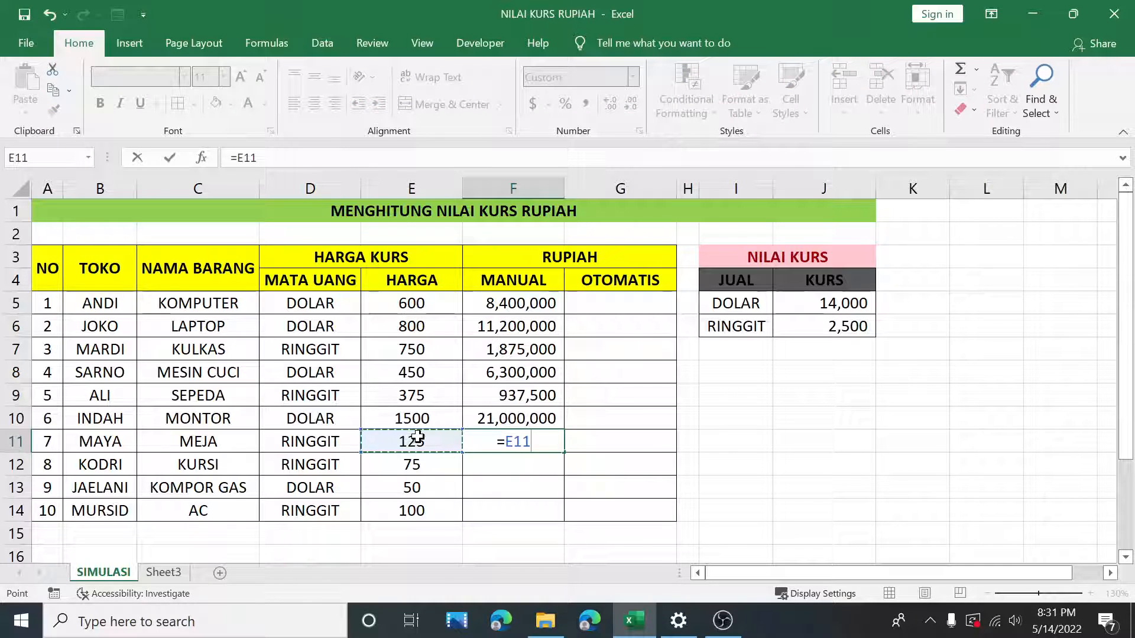
text(*)
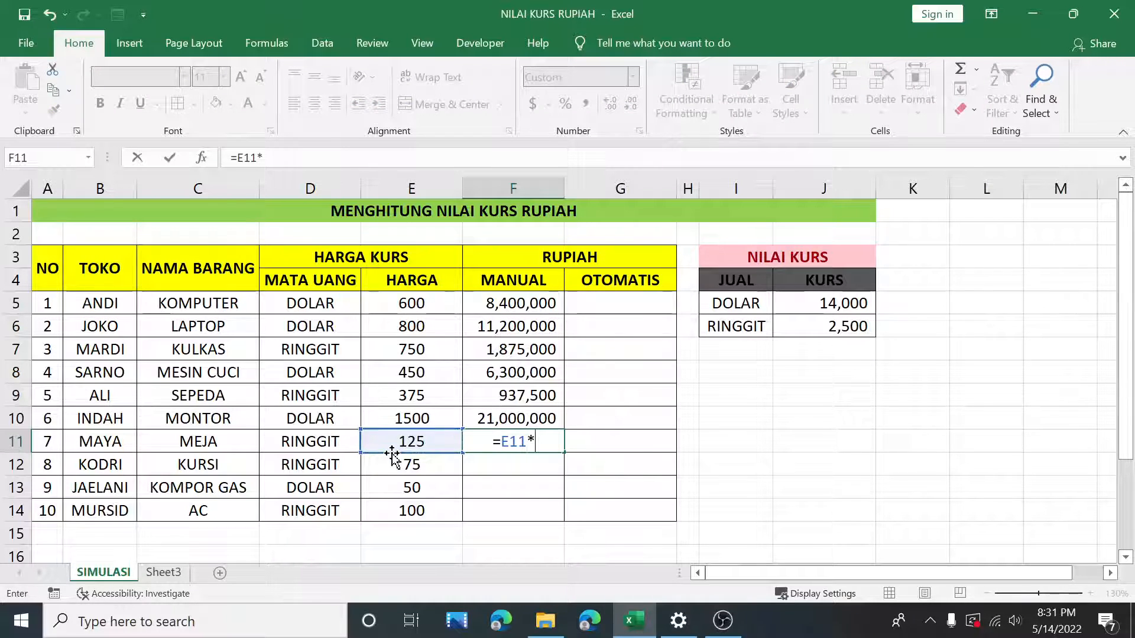
click(829, 331)
key(Return)
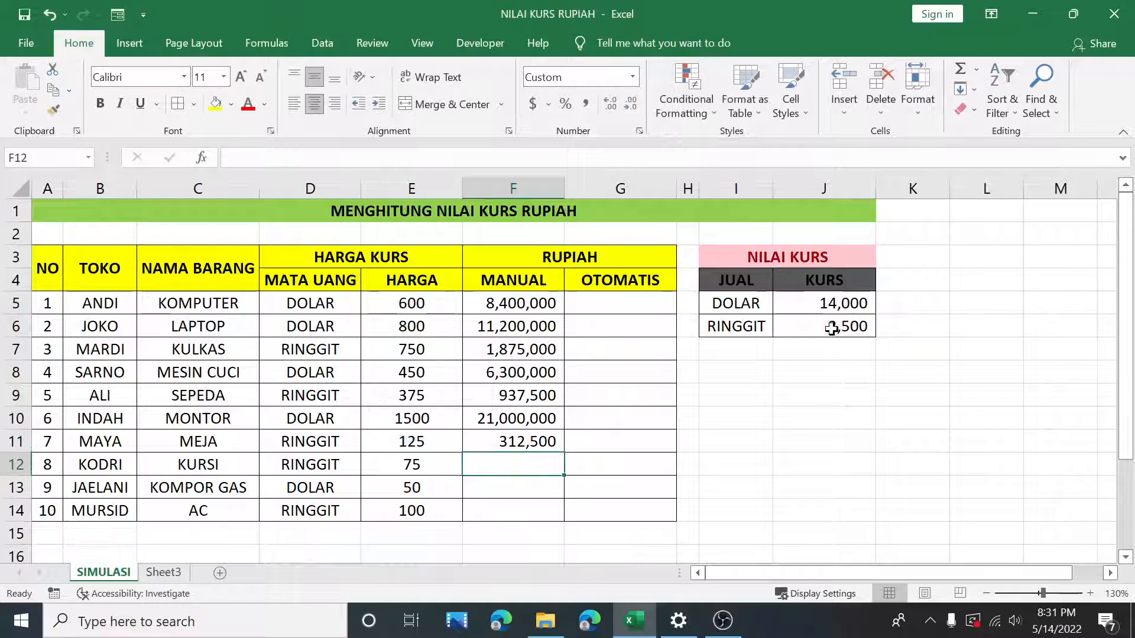
Step: Enter the formula =E12*J6 in the eighth MANUAL cell to convert the chair's price with the RINGGIT rate
text(=)
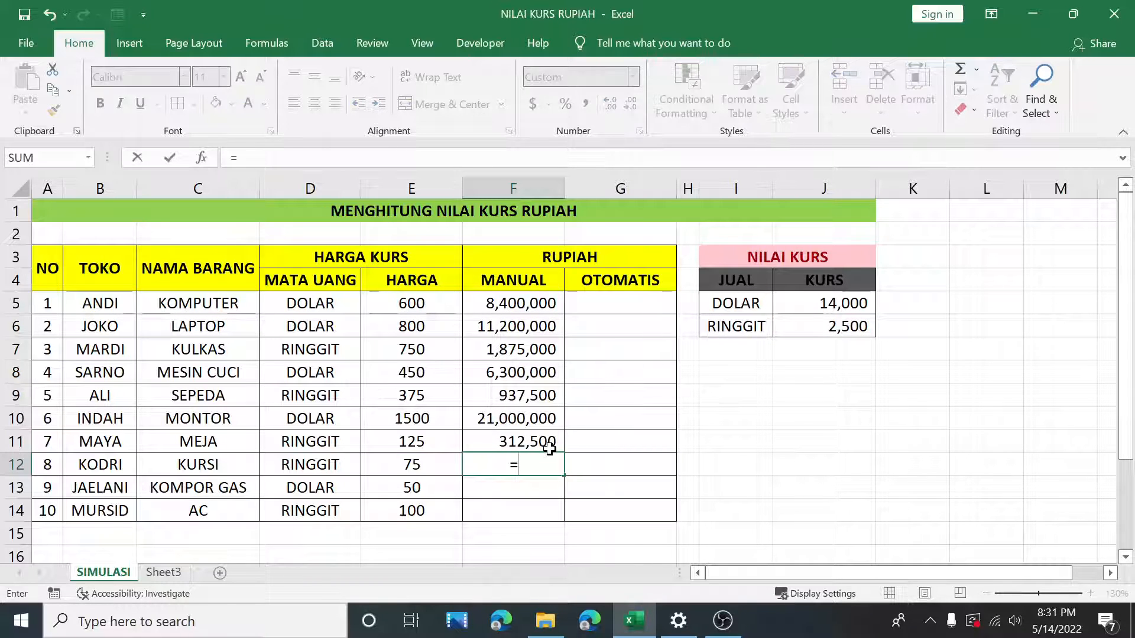
click(397, 462)
text(*)
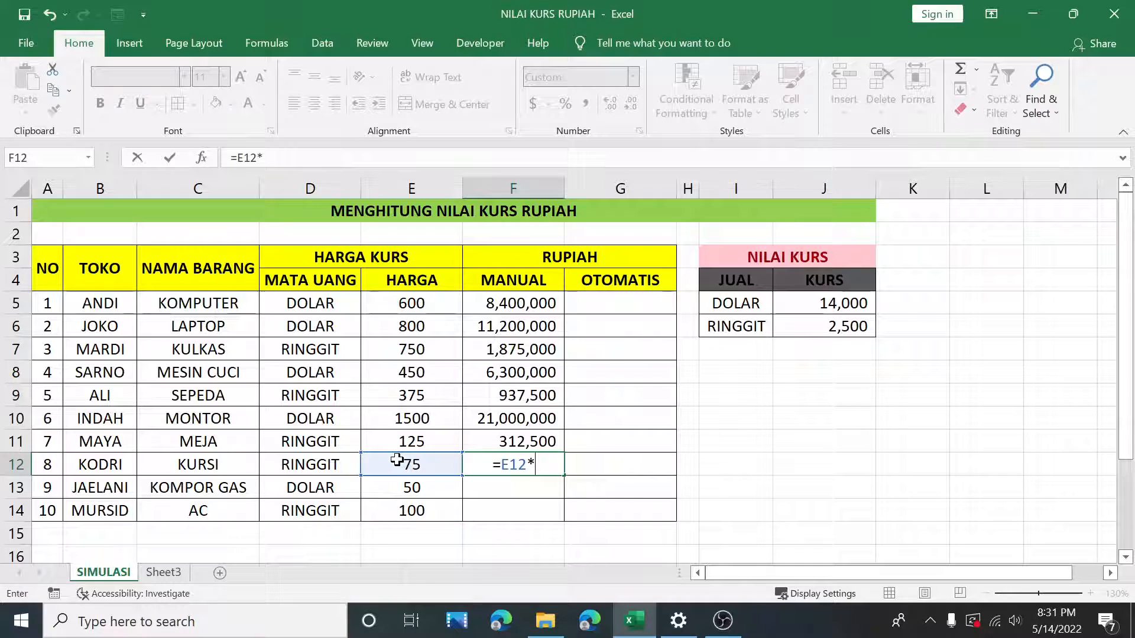
click(850, 326)
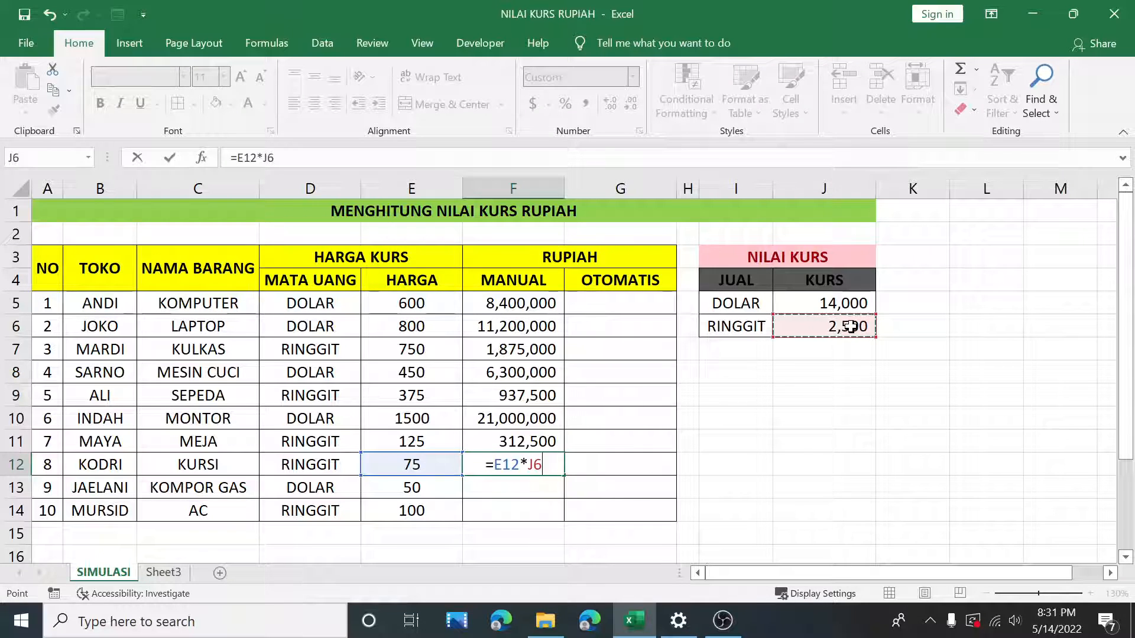
key(Return)
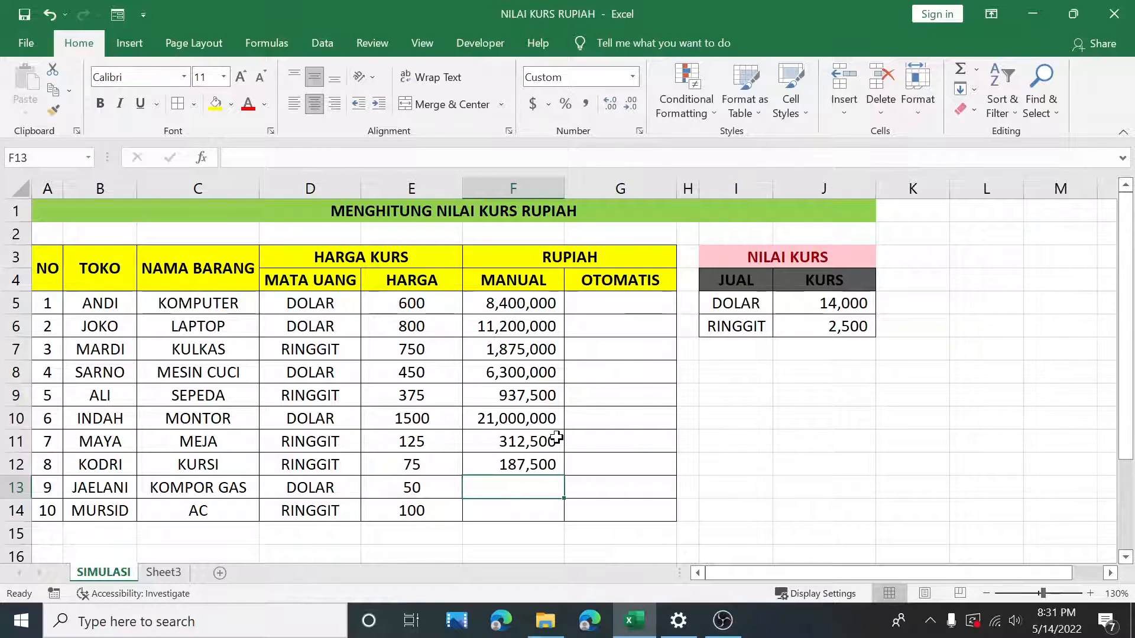
Step: Enter the formula =E13*J5 in the ninth MANUAL cell to convert the gas stove's price with the DOLAR rate
text(=)
click(432, 483)
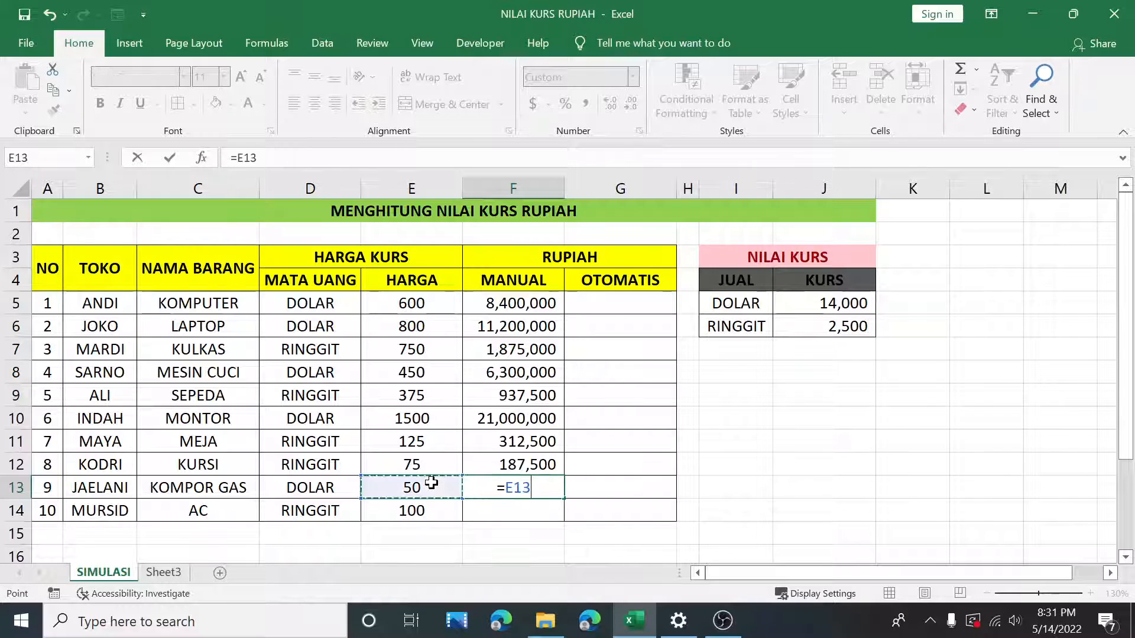
text(*)
click(850, 303)
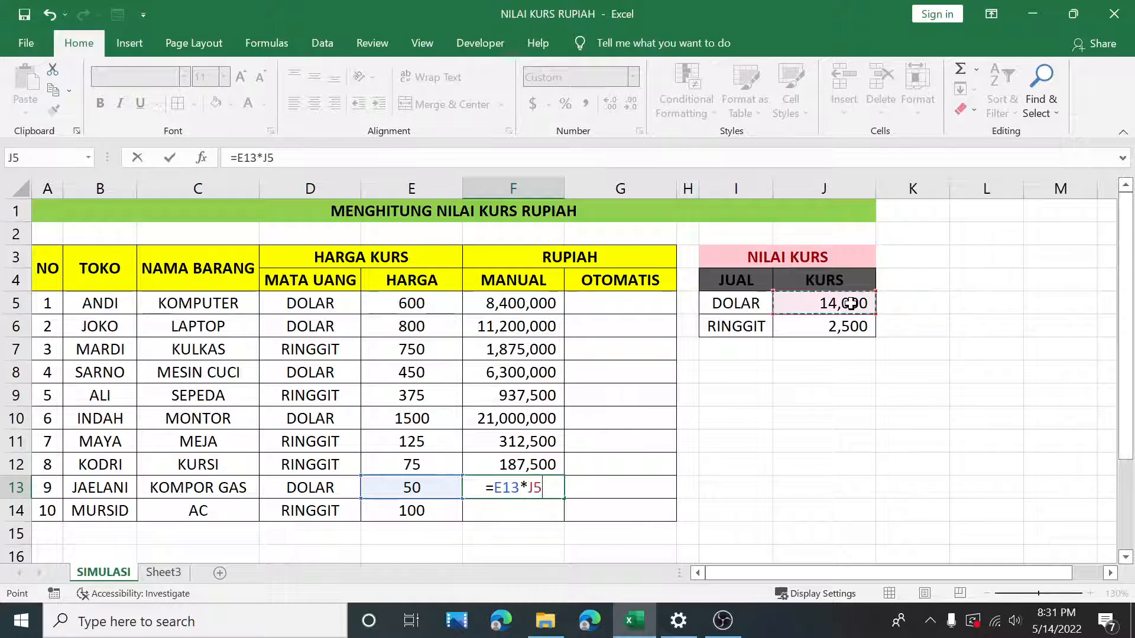
key(Return)
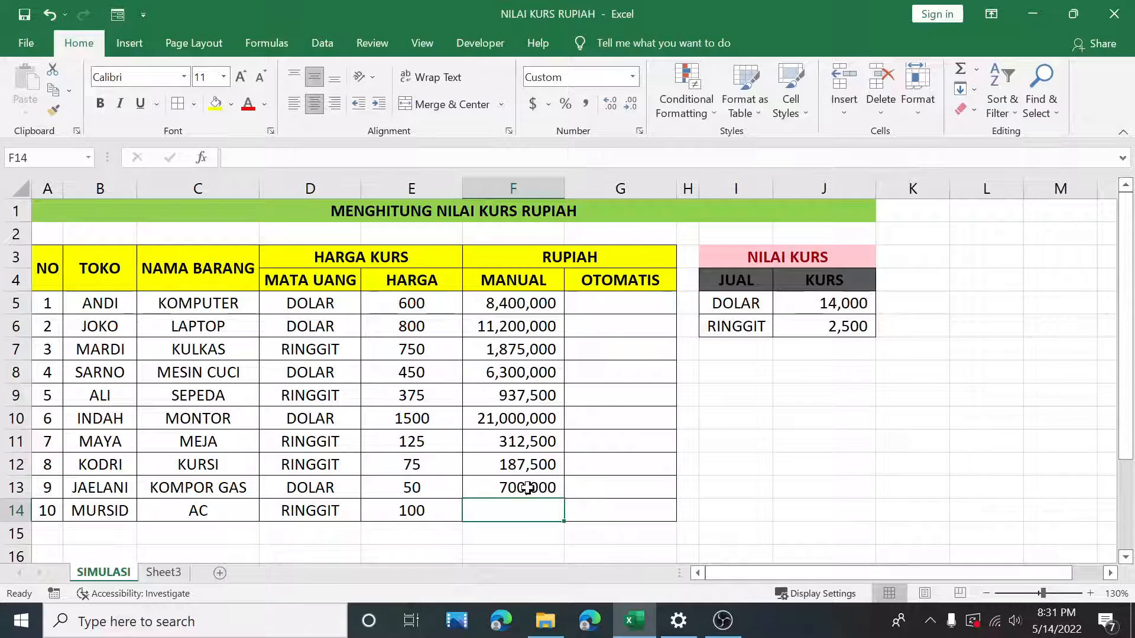
Step: Enter the formula =E14*J6 in the last MANUAL cell to convert the AC's price with the RINGGIT rate
text(=)
click(430, 516)
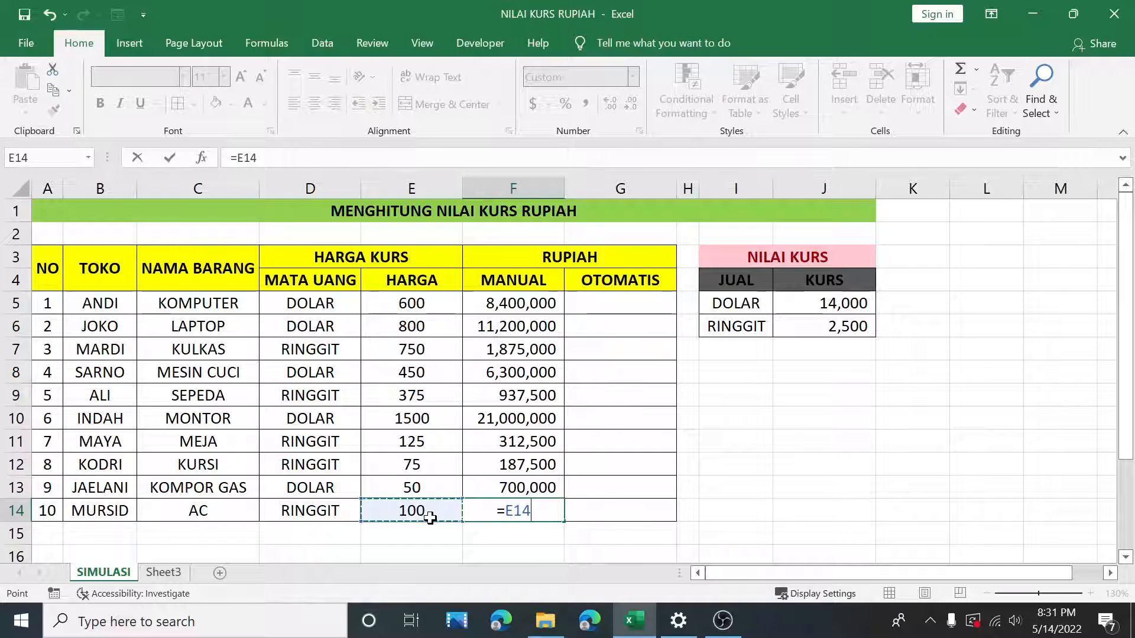
text(*)
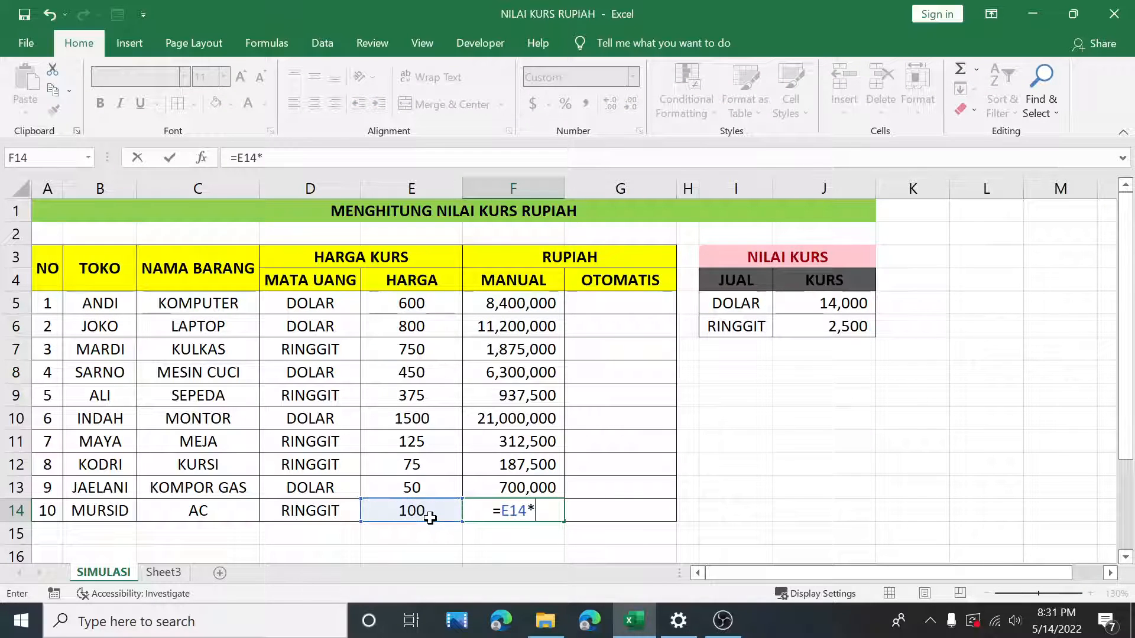
click(859, 319)
key(Return)
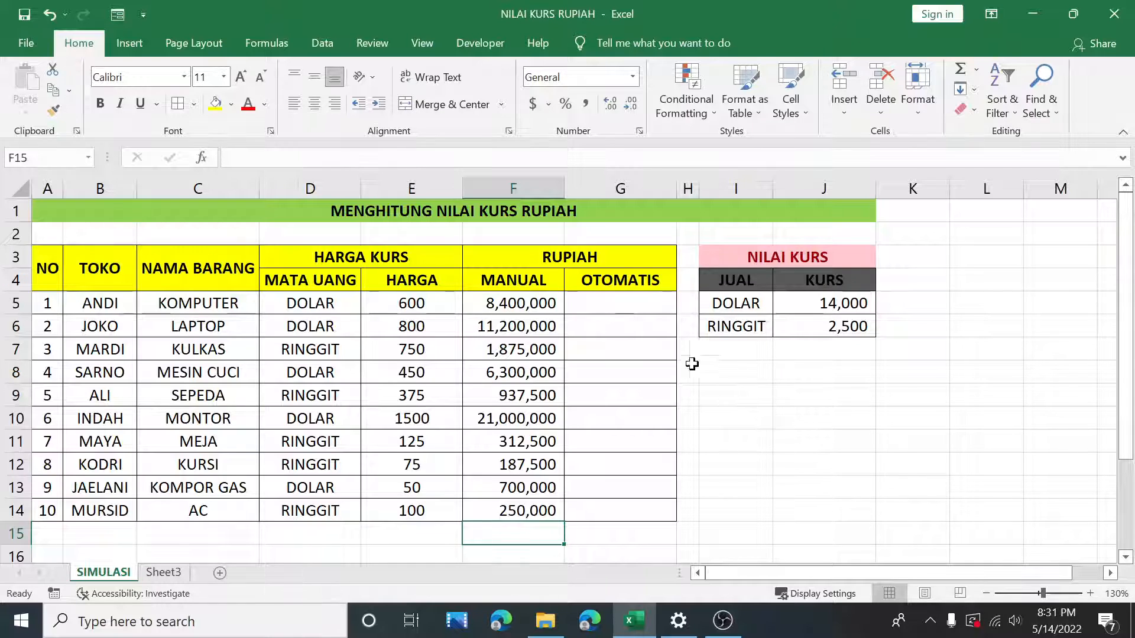
Step: Examine the first OTOMATIS cell, the DOLAR rate cell and the MATA UANG column entries
click(633, 307)
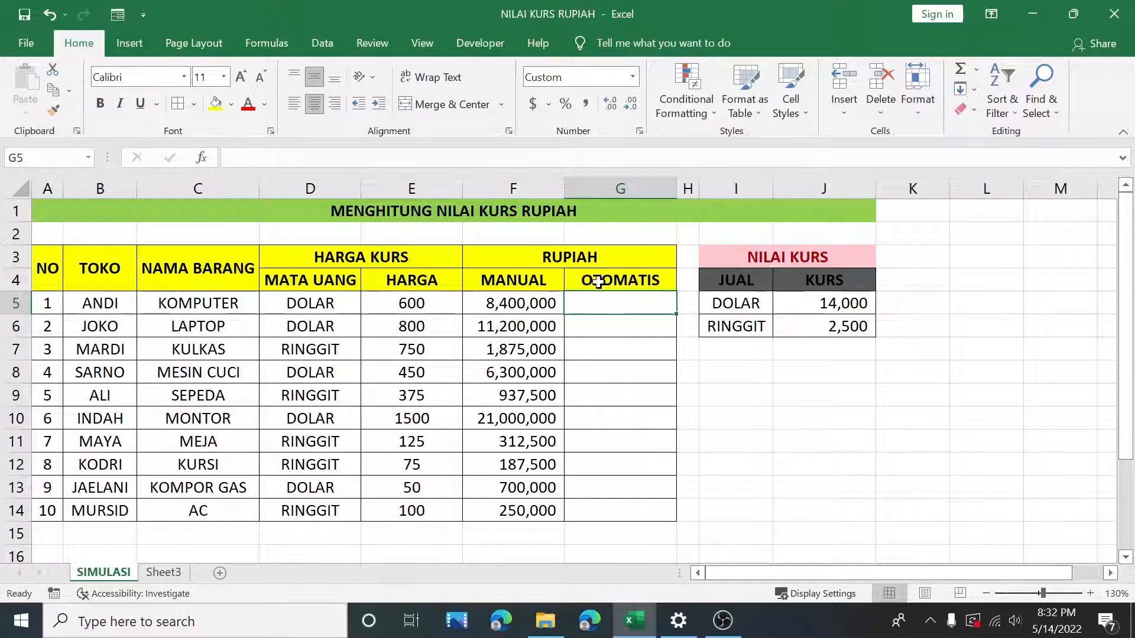
click(837, 300)
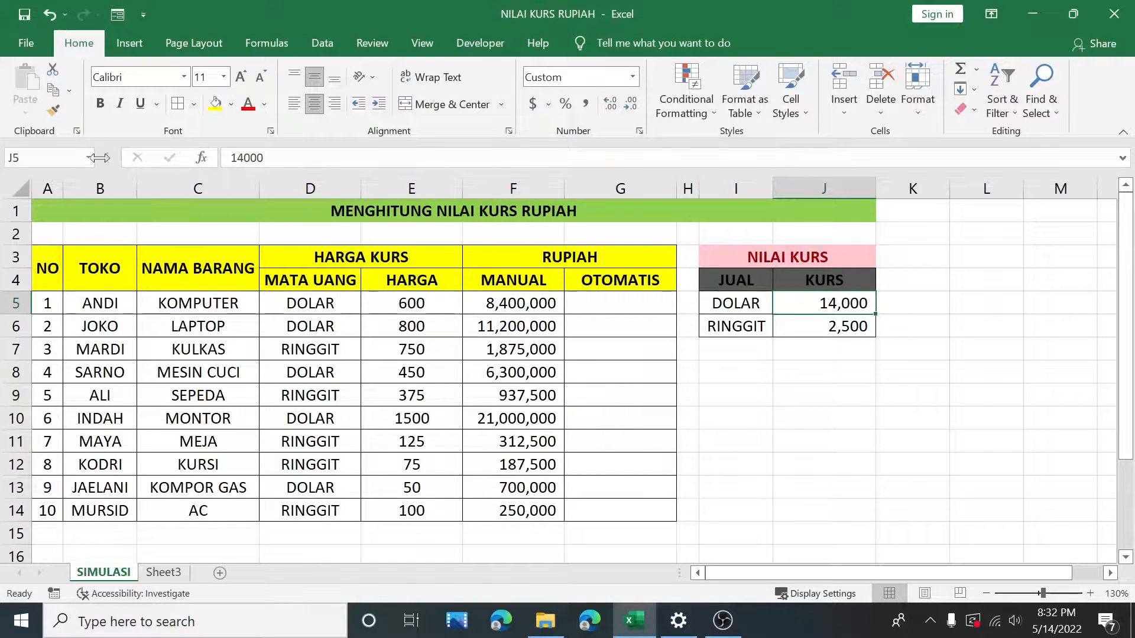
click(28, 155)
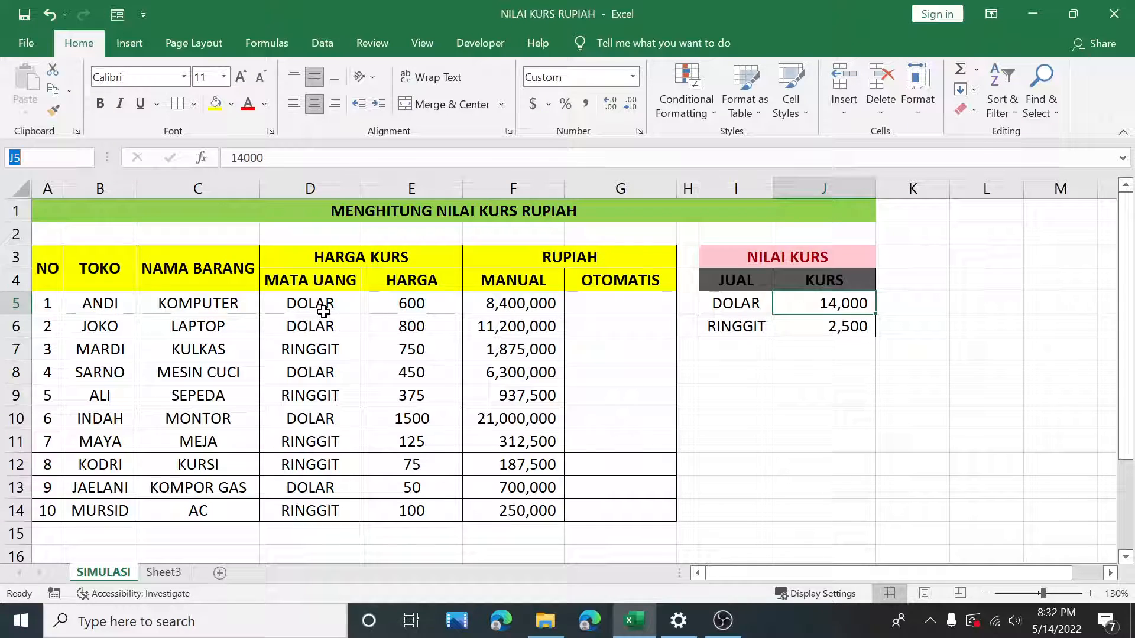
drag(334, 305, 310, 508)
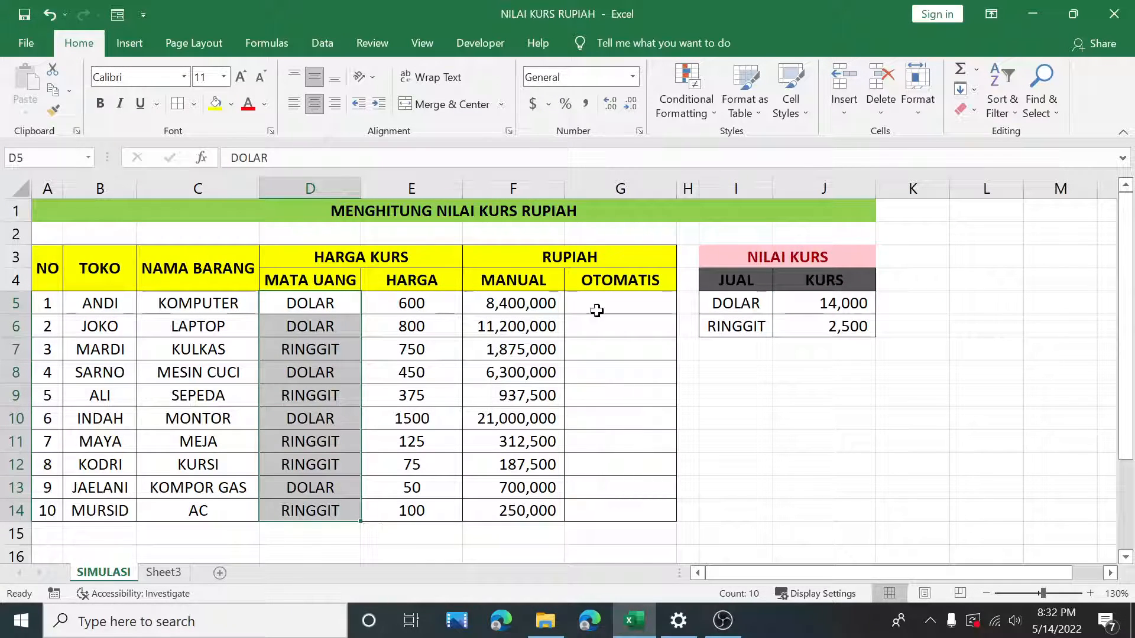
Step: Name the DOLAR rate cell J5 as DOLAR
drag(743, 312, 744, 327)
click(809, 305)
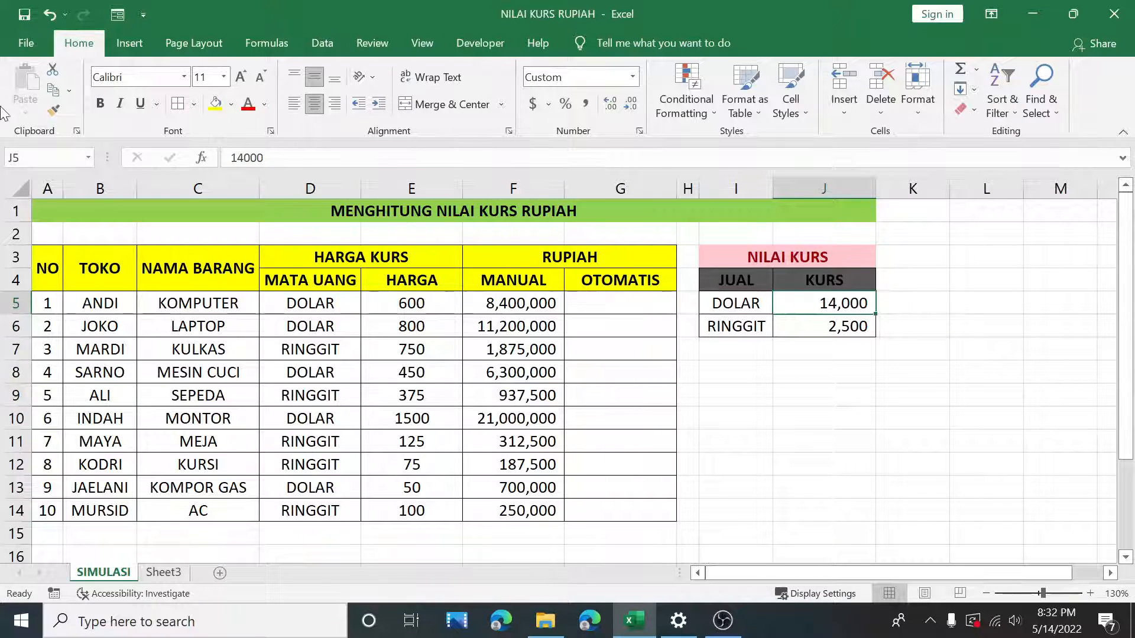
click(8, 157)
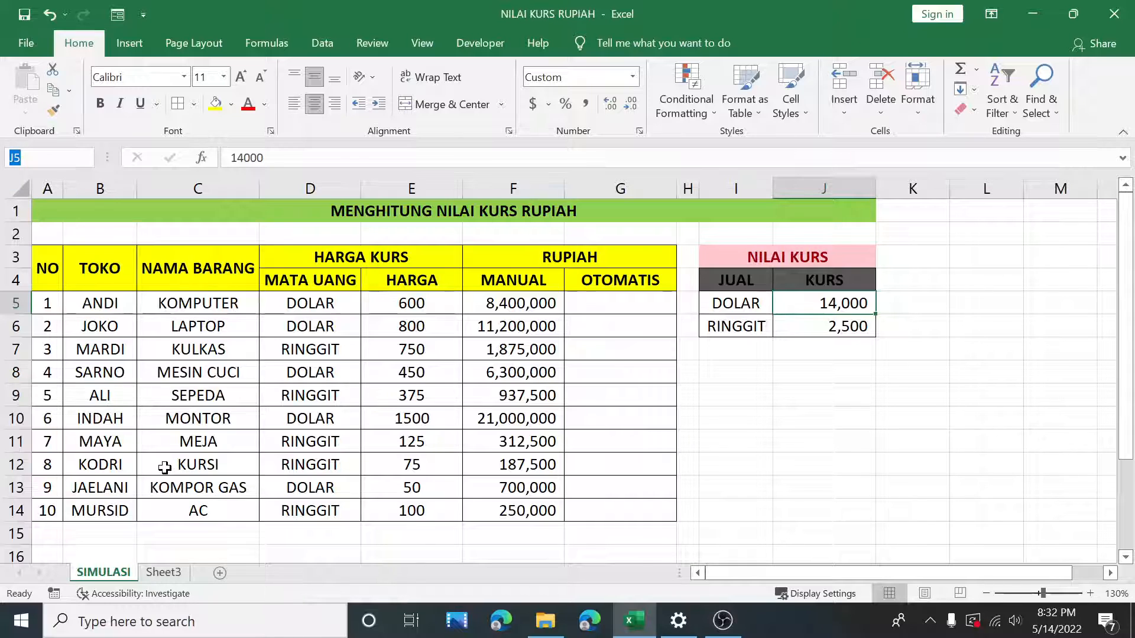
text(DOLAR)
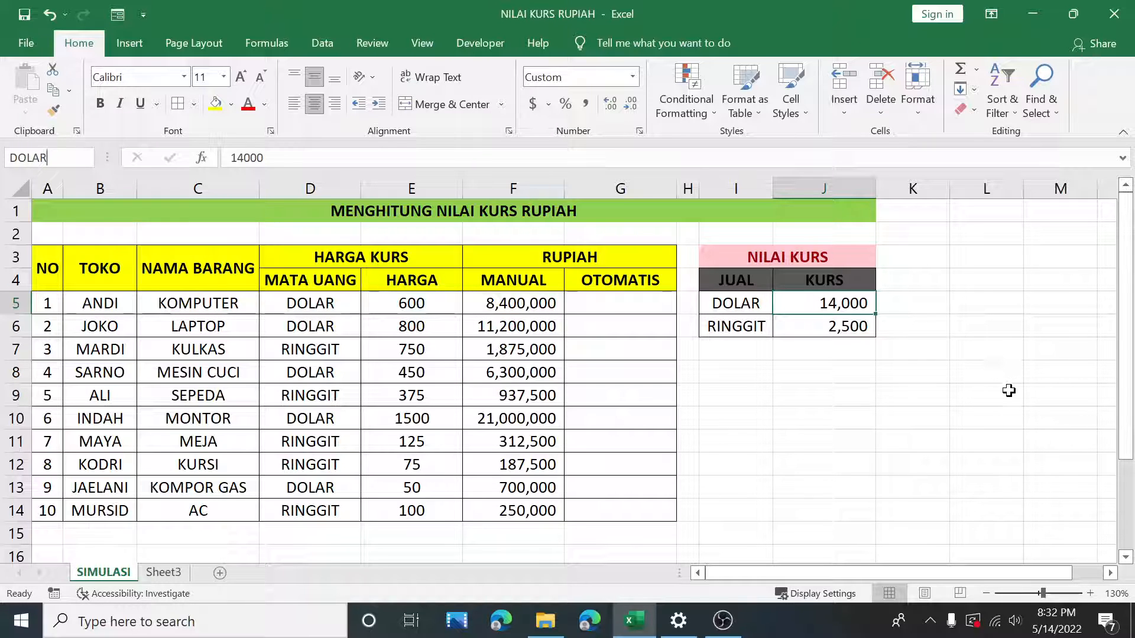
key(Return)
Step: Name the RINGGIT rate cell J6 as RINGGIT
click(834, 328)
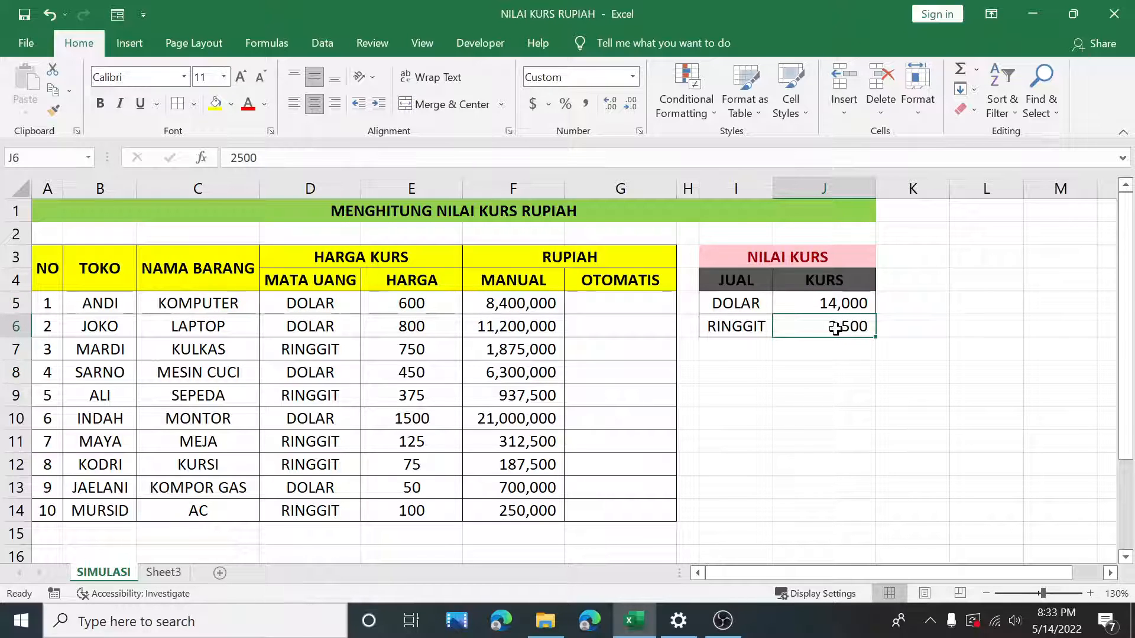
click(7, 156)
key(Return)
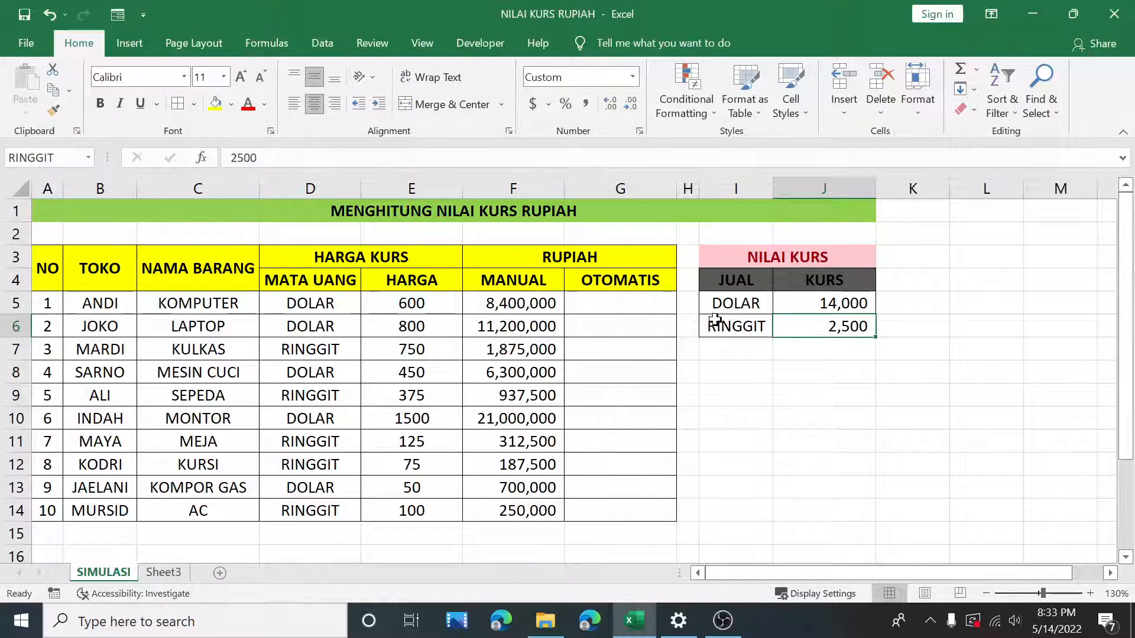
Step: Check the names assigned to the two KURS rate cells
click(814, 309)
click(819, 322)
click(799, 304)
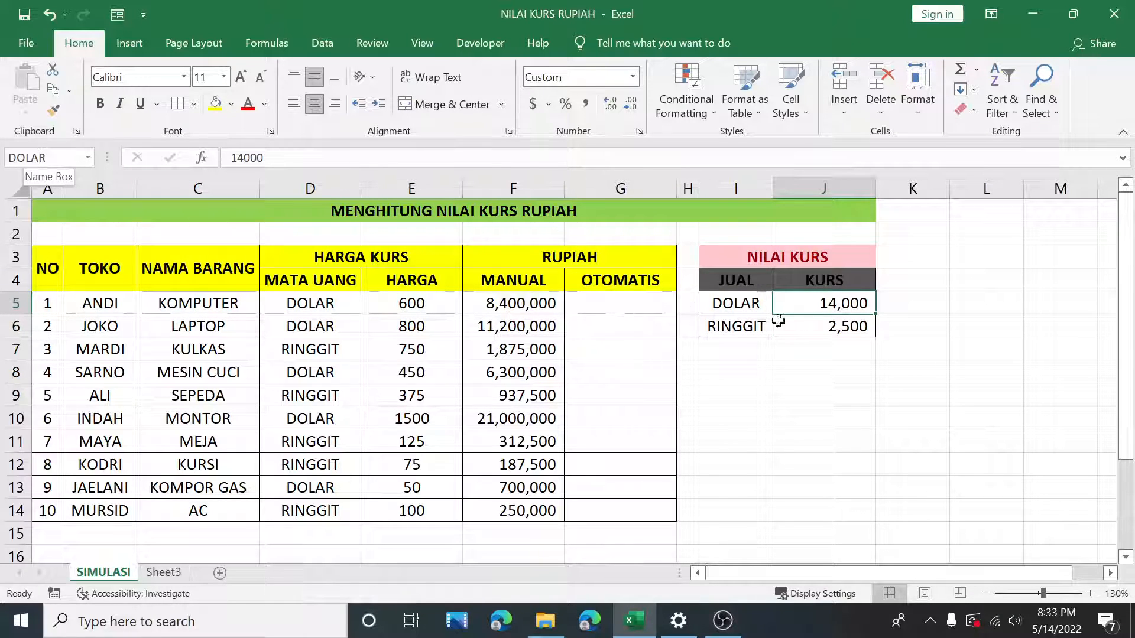
click(847, 325)
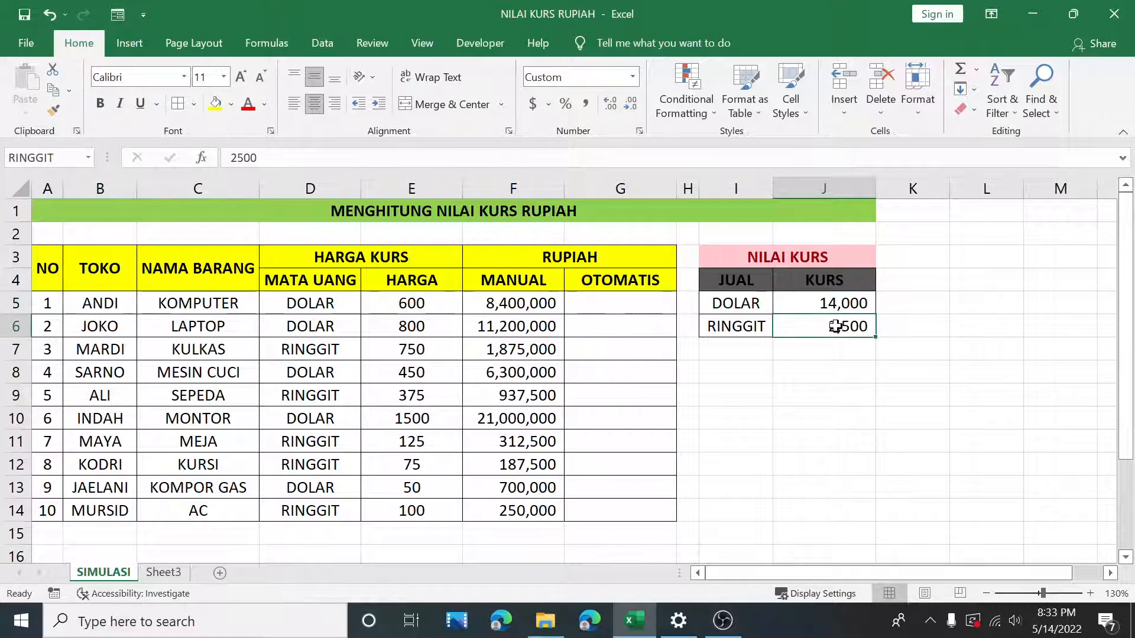
click(65, 161)
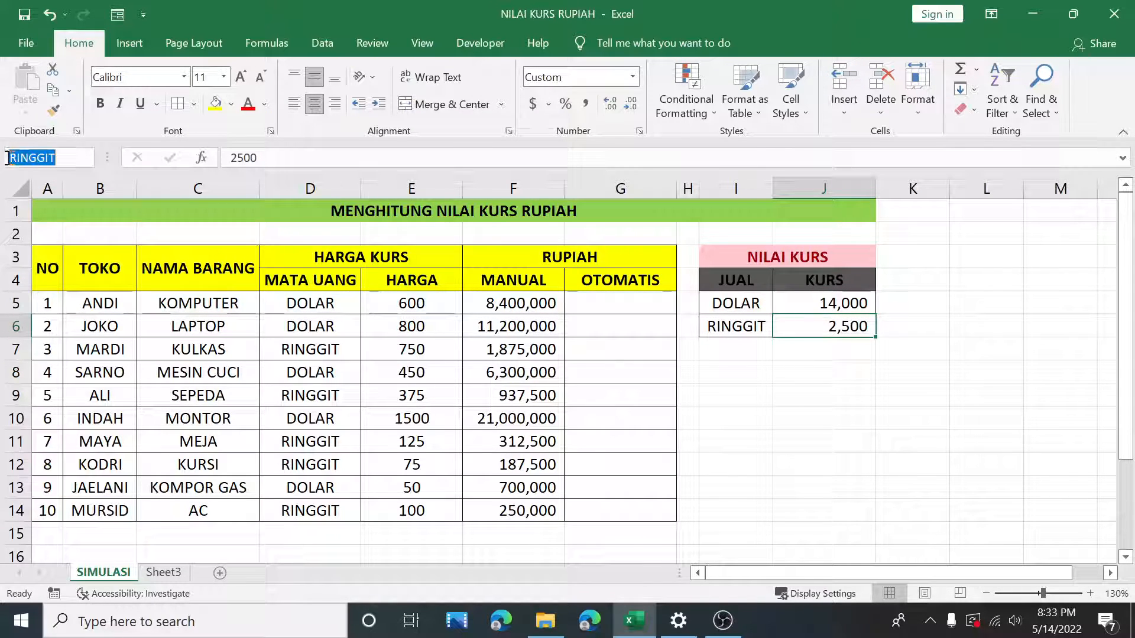
Step: Enter the formula =E5*INDIRECT(D5) in the first OTOMATIS cell to convert using the named rate
click(609, 303)
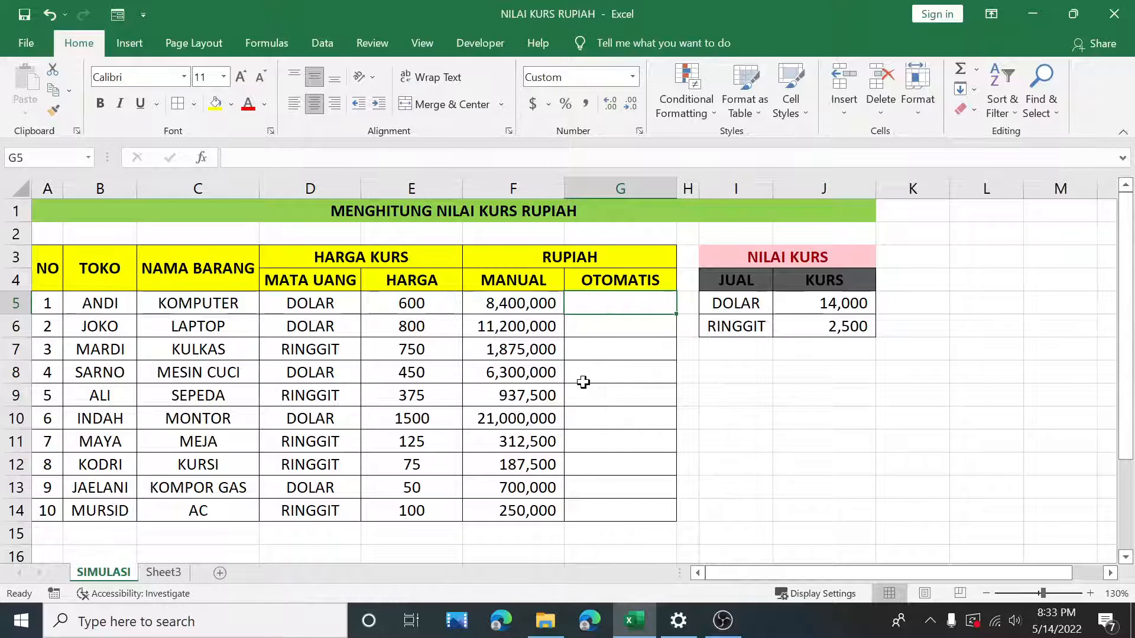
text(=)
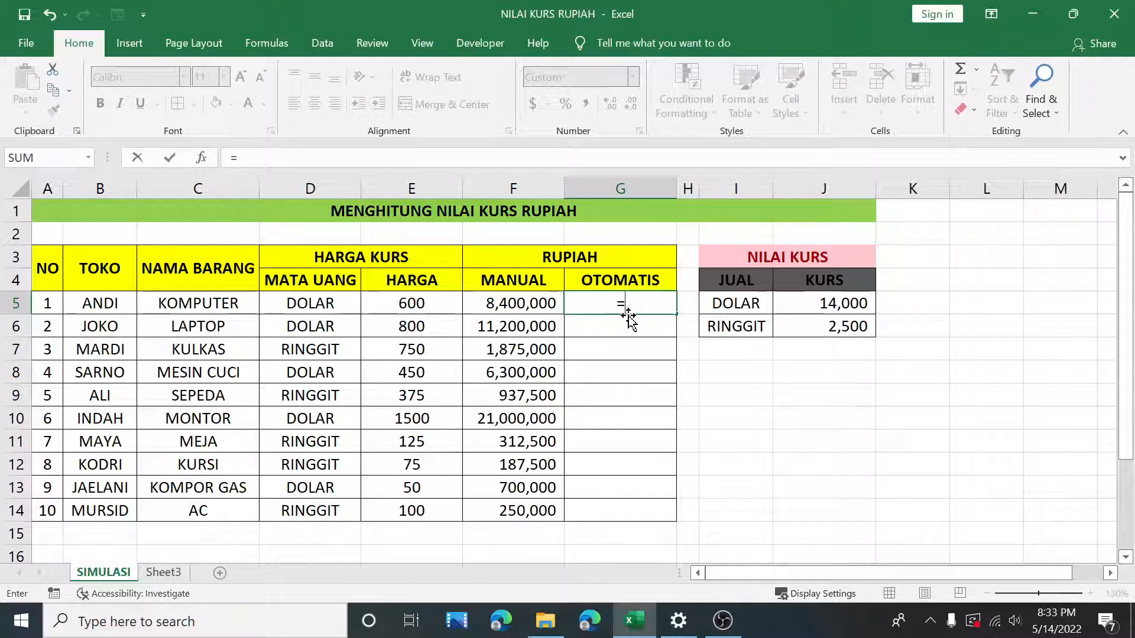
click(453, 305)
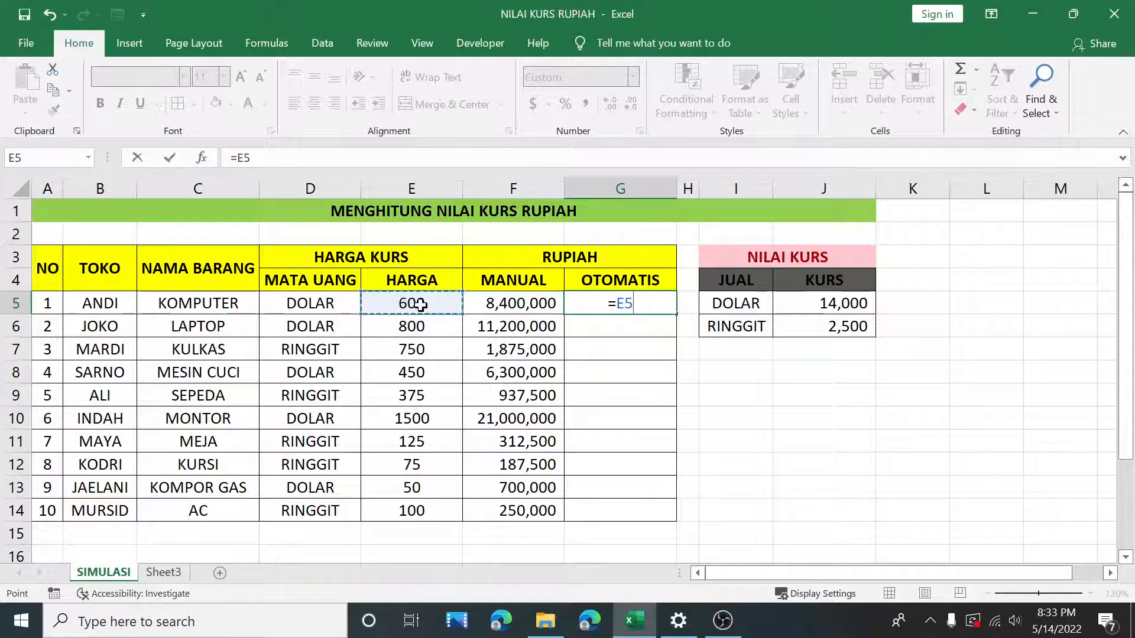
text(*)
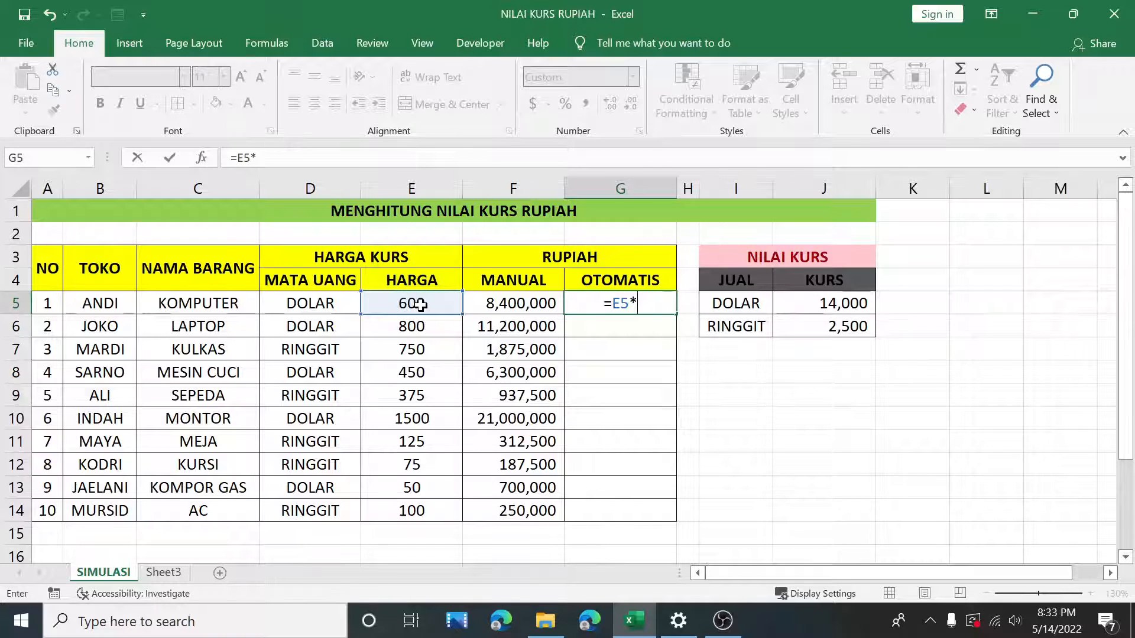
text(IND)
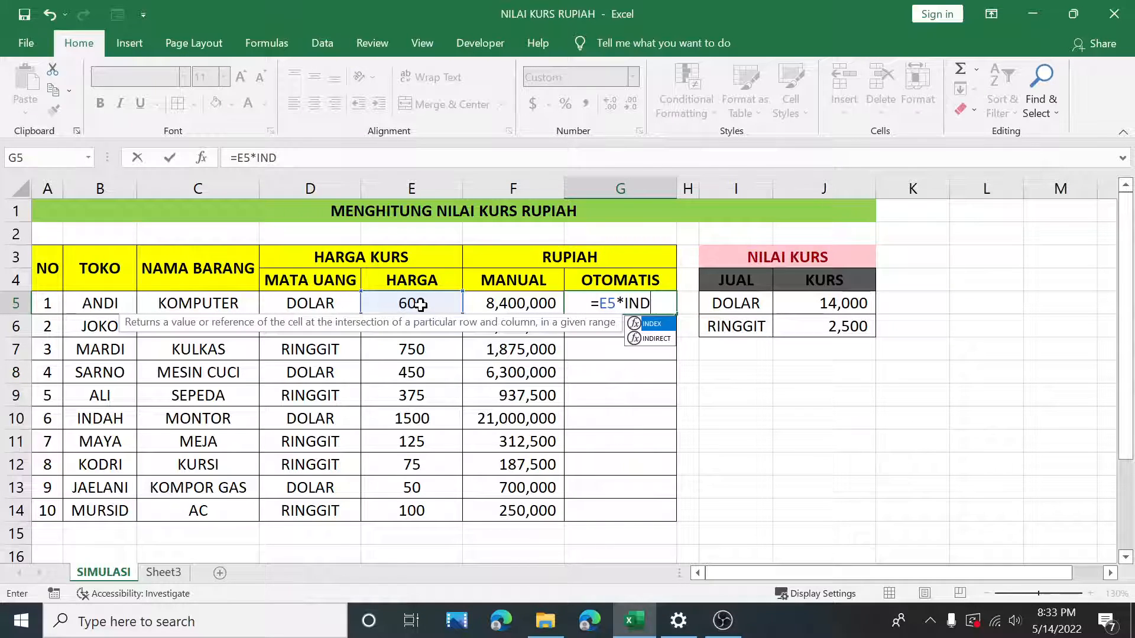
double_click(650, 338)
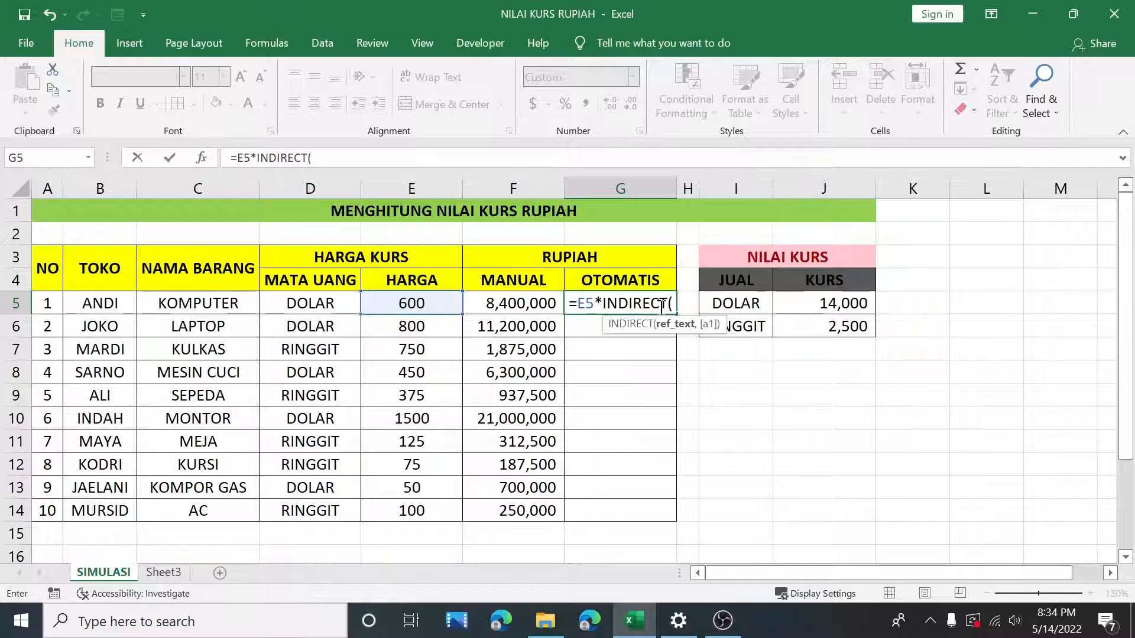
click(333, 303)
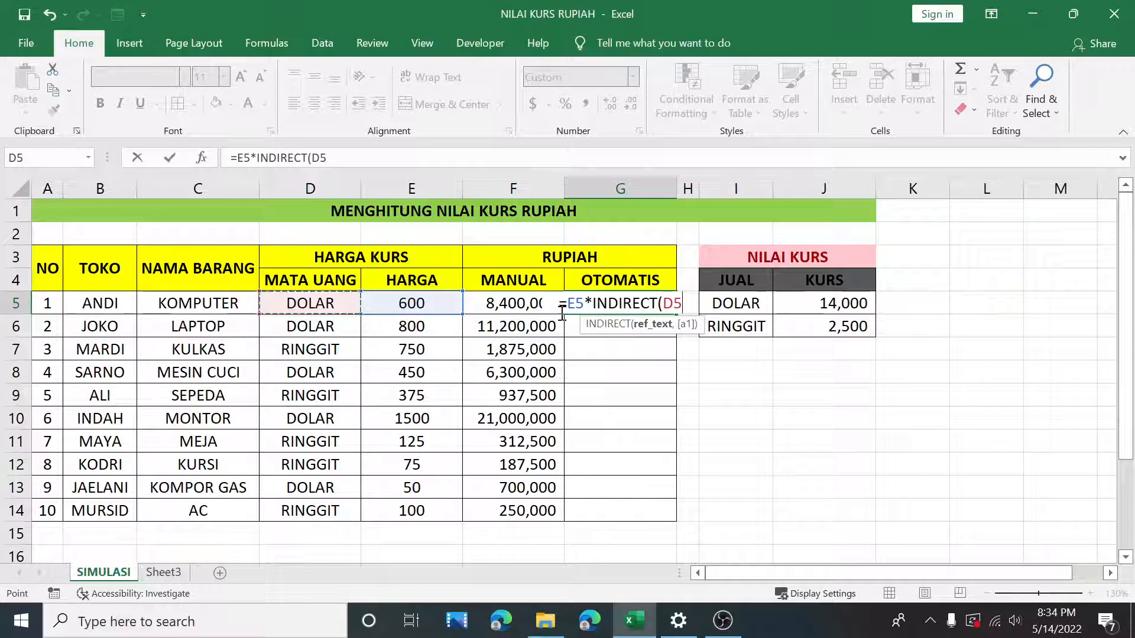
text())
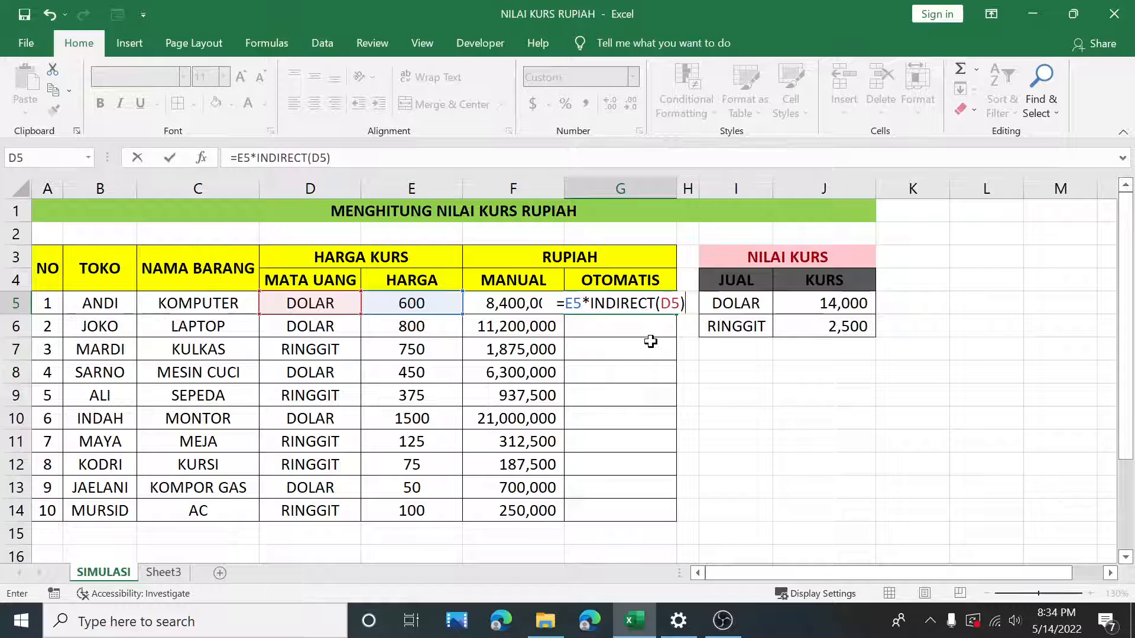
key(Return)
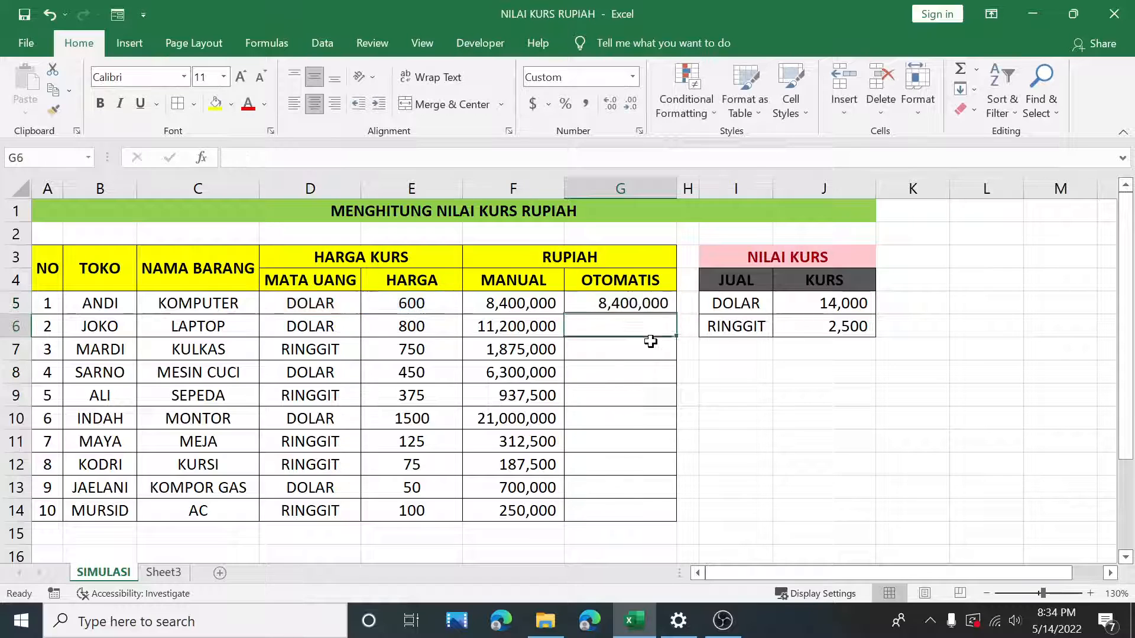
Step: Fill the OTOMATIS formula down through the AC row
click(661, 309)
drag(678, 314, 689, 516)
click(744, 401)
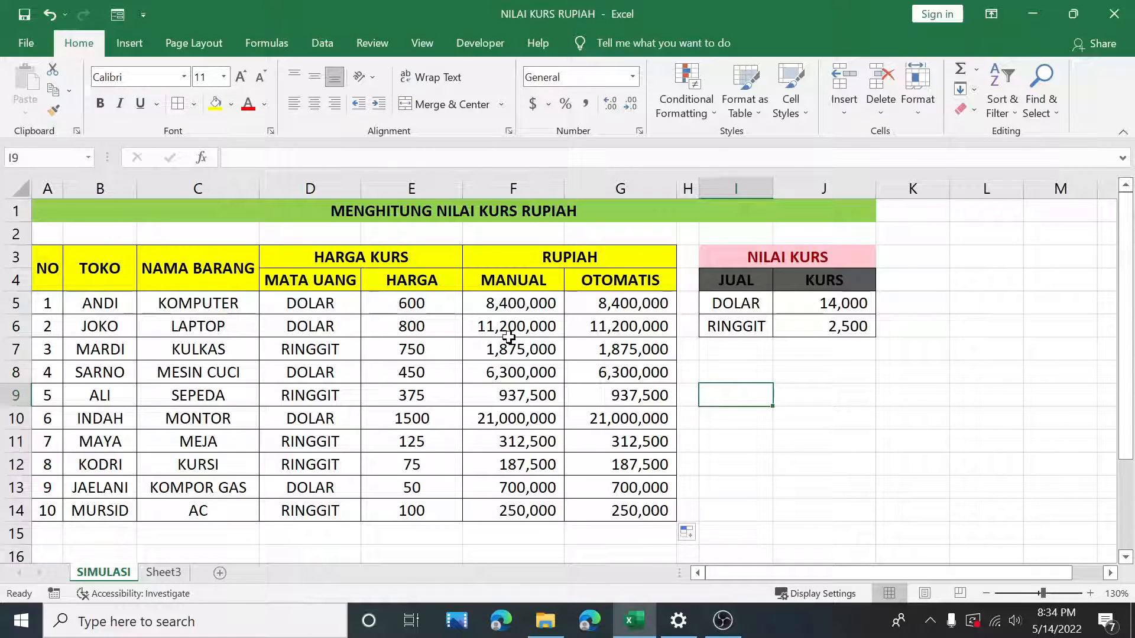
Step: Review the OTOMATIS column results and the first cell's formula
click(663, 305)
drag(618, 286, 620, 510)
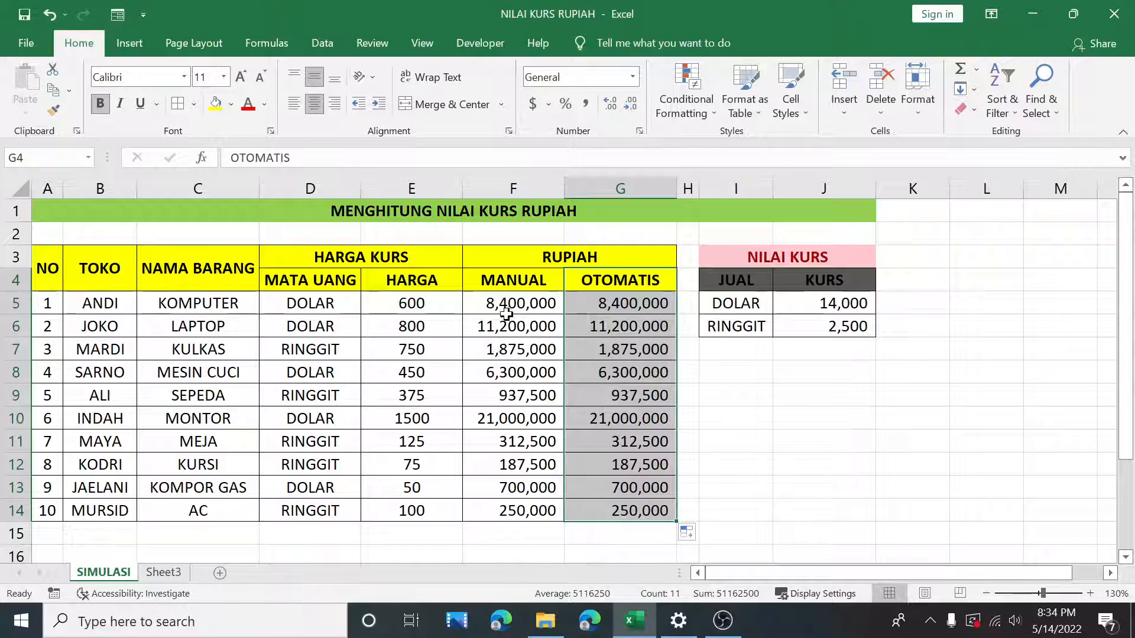
click(636, 307)
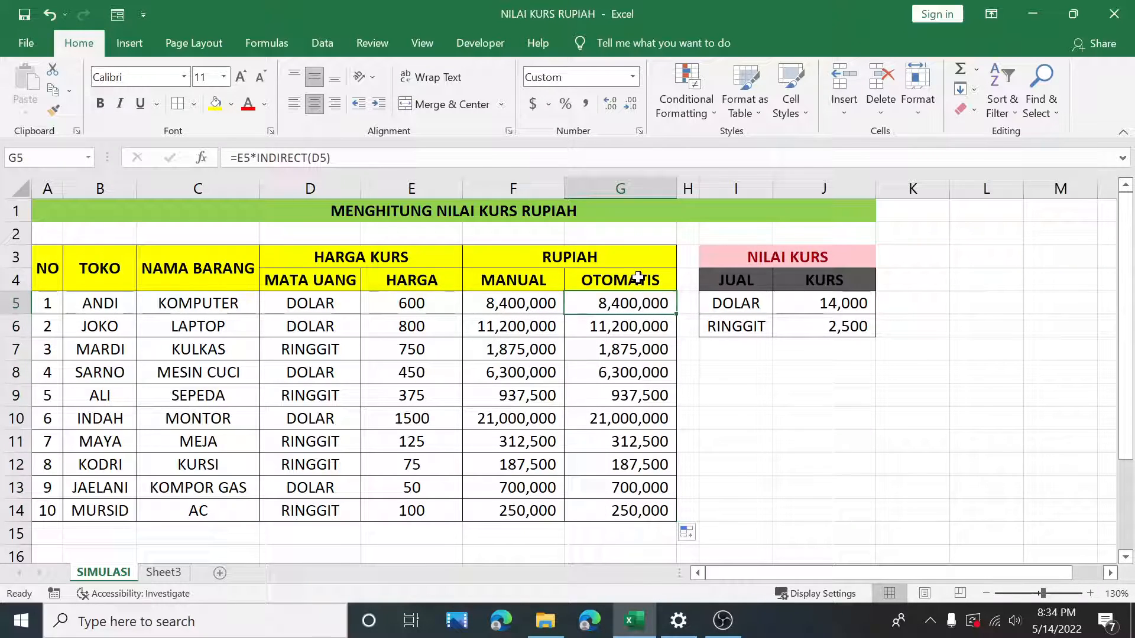